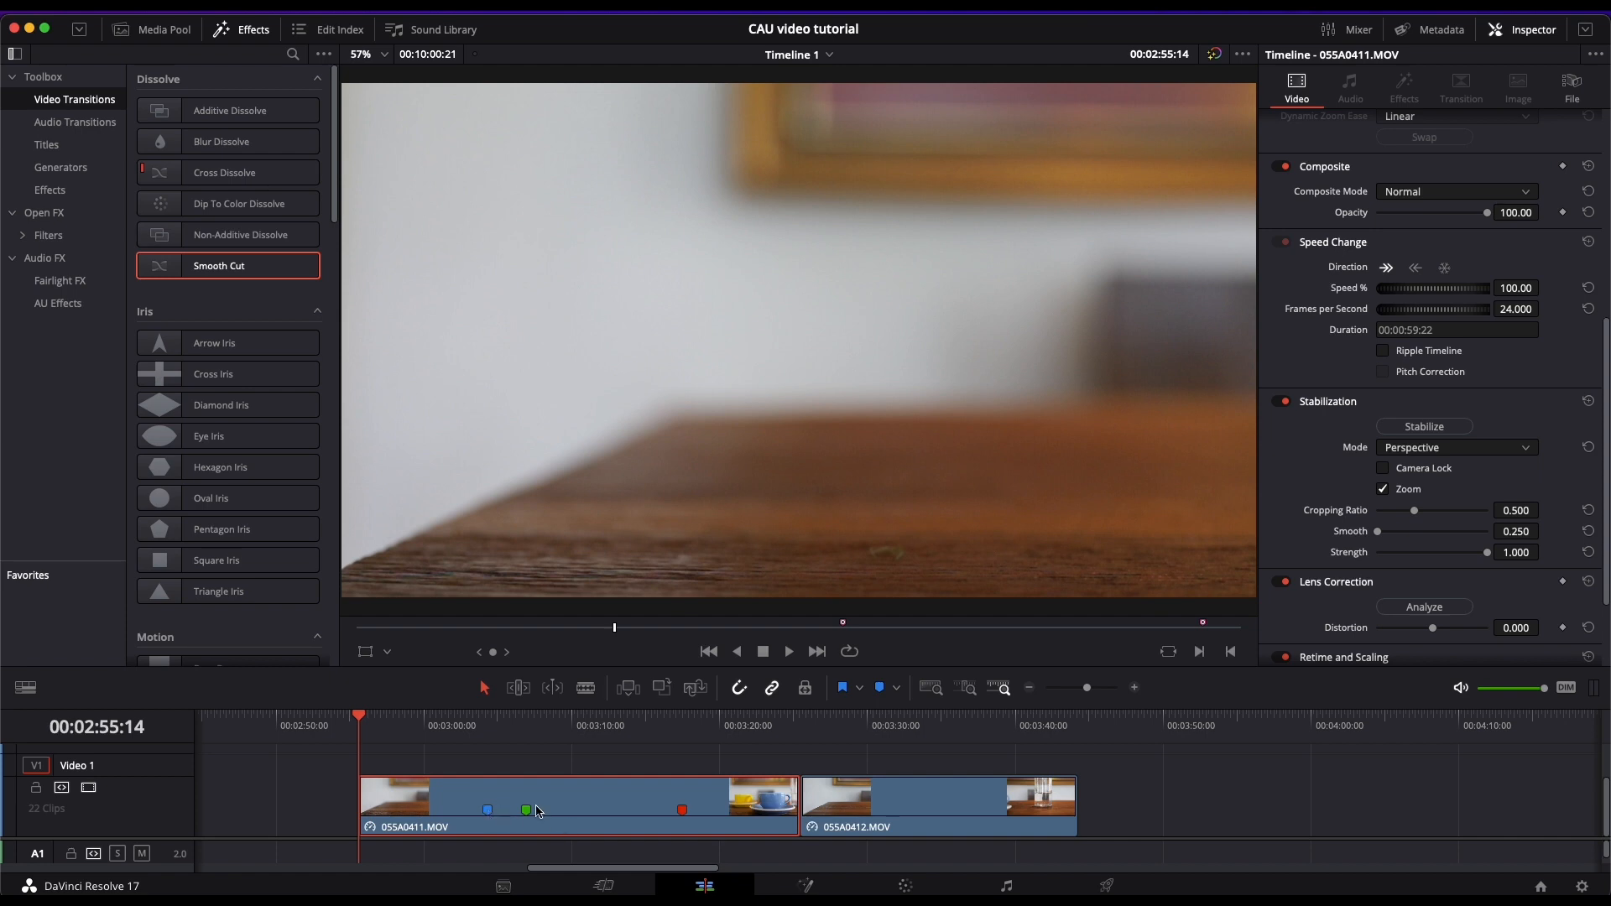
# - Play clip 055A0411.MOV around its blue and green markers to examine the original camera movement
pyautogui.click(493, 733)
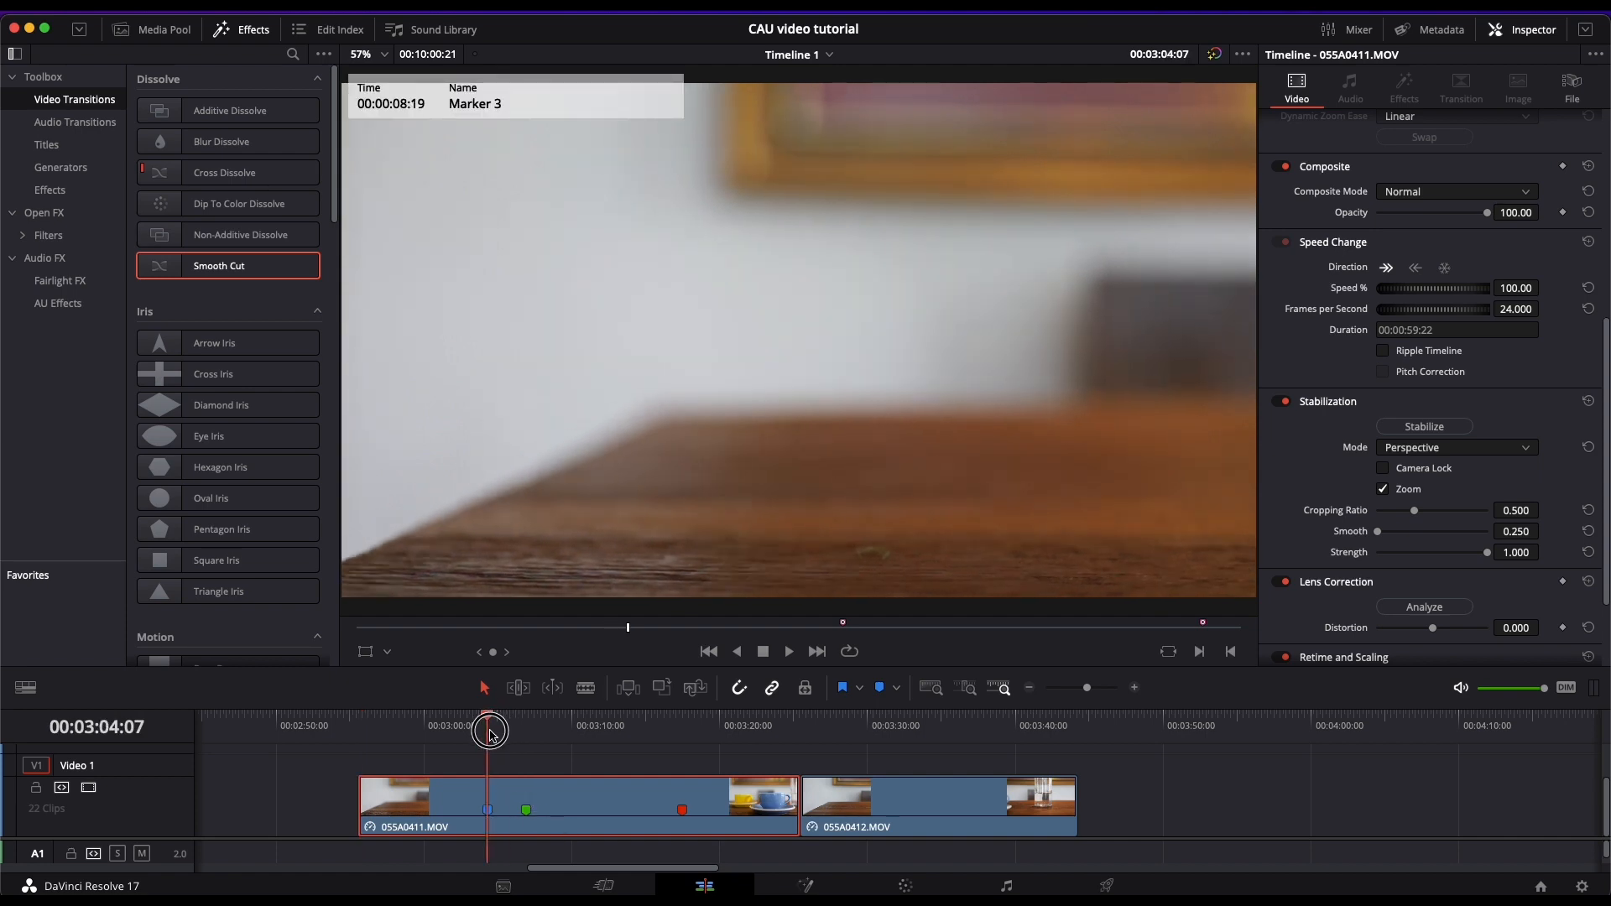
pyautogui.moveTo(497, 730)
pyautogui.mouseDown()
pyautogui.moveTo(414, 730)
pyautogui.moveTo(489, 740)
pyautogui.moveTo(488, 714)
pyautogui.moveTo(522, 722)
pyautogui.mouseUp()
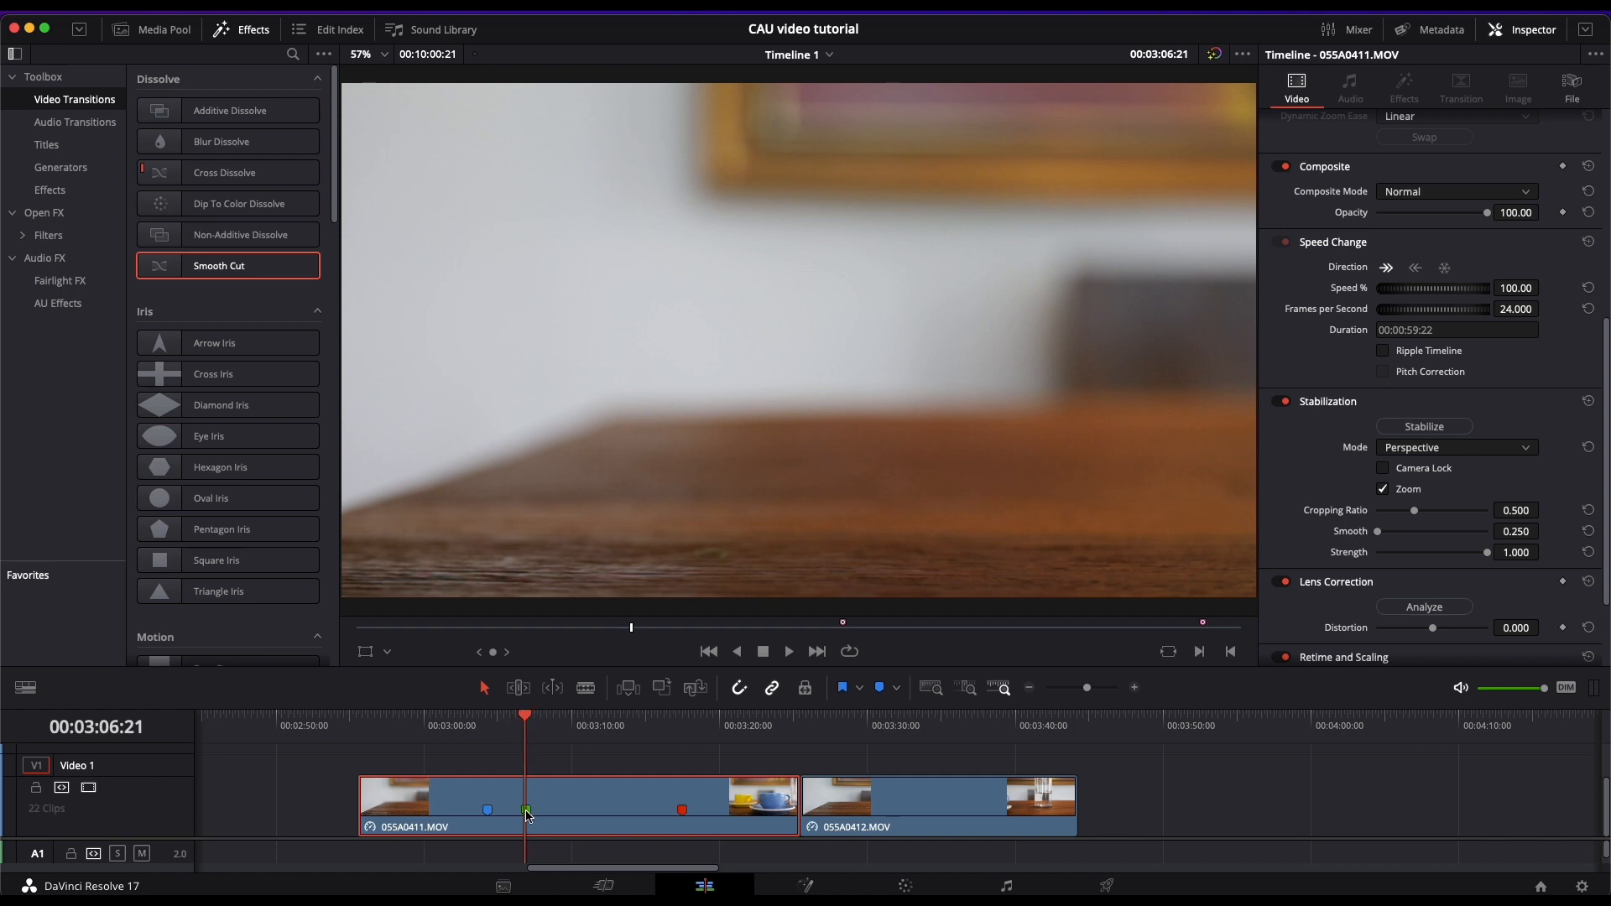
pyautogui.moveTo(533, 725)
pyautogui.mouseDown()
pyautogui.moveTo(695, 727)
pyautogui.moveTo(390, 728)
pyautogui.mouseUp()
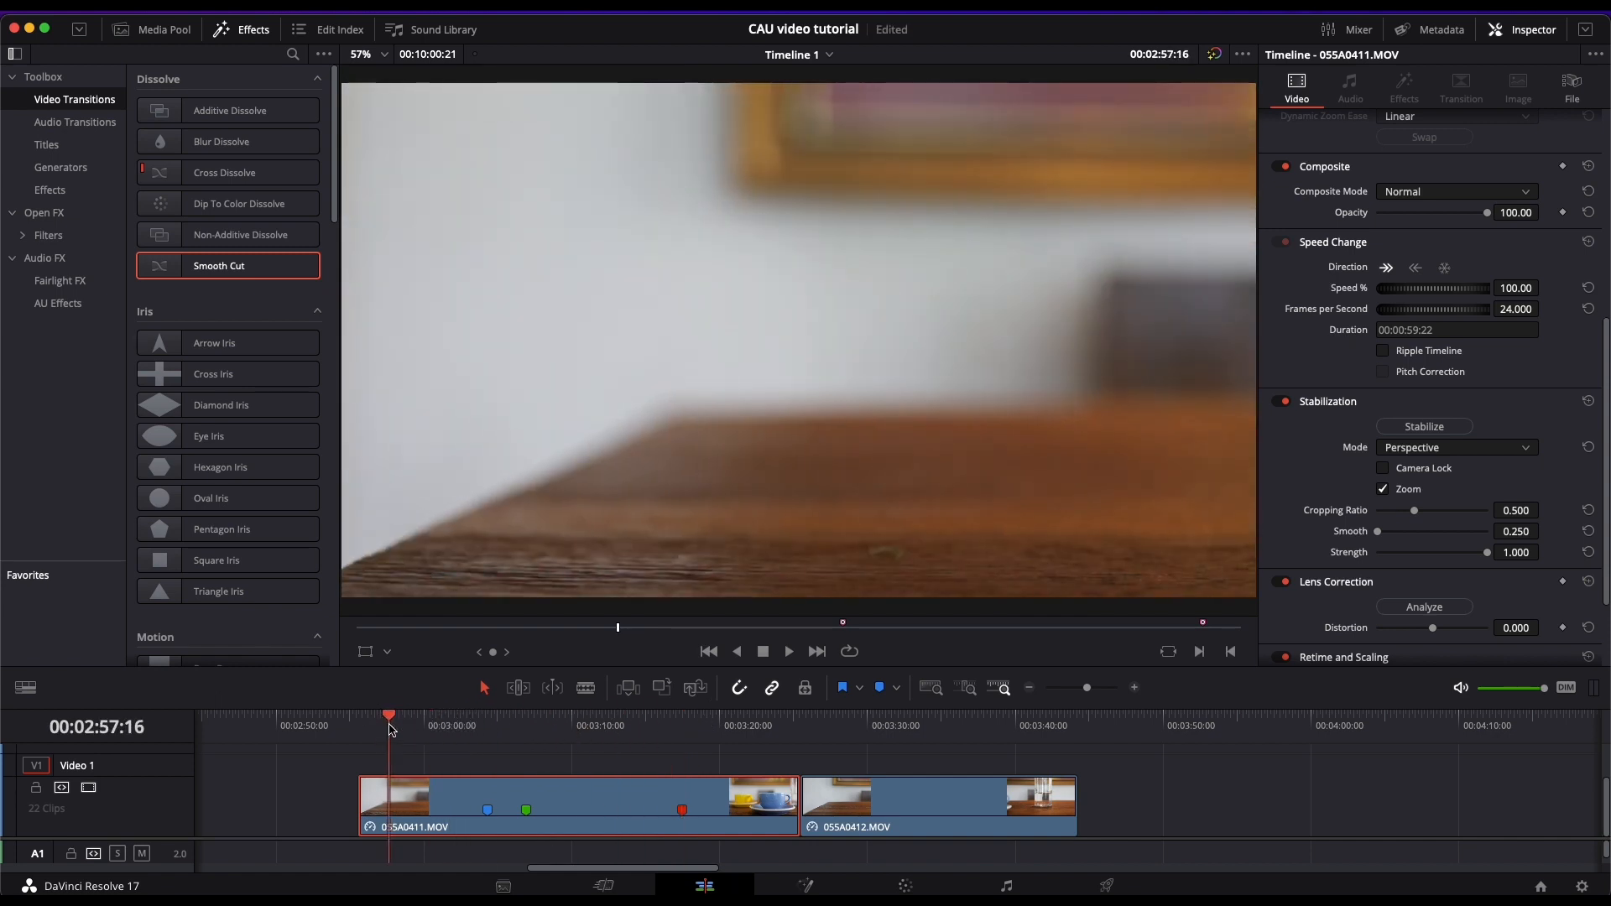
pyautogui.press('space')
pyautogui.press('space')
pyautogui.click(486, 727)
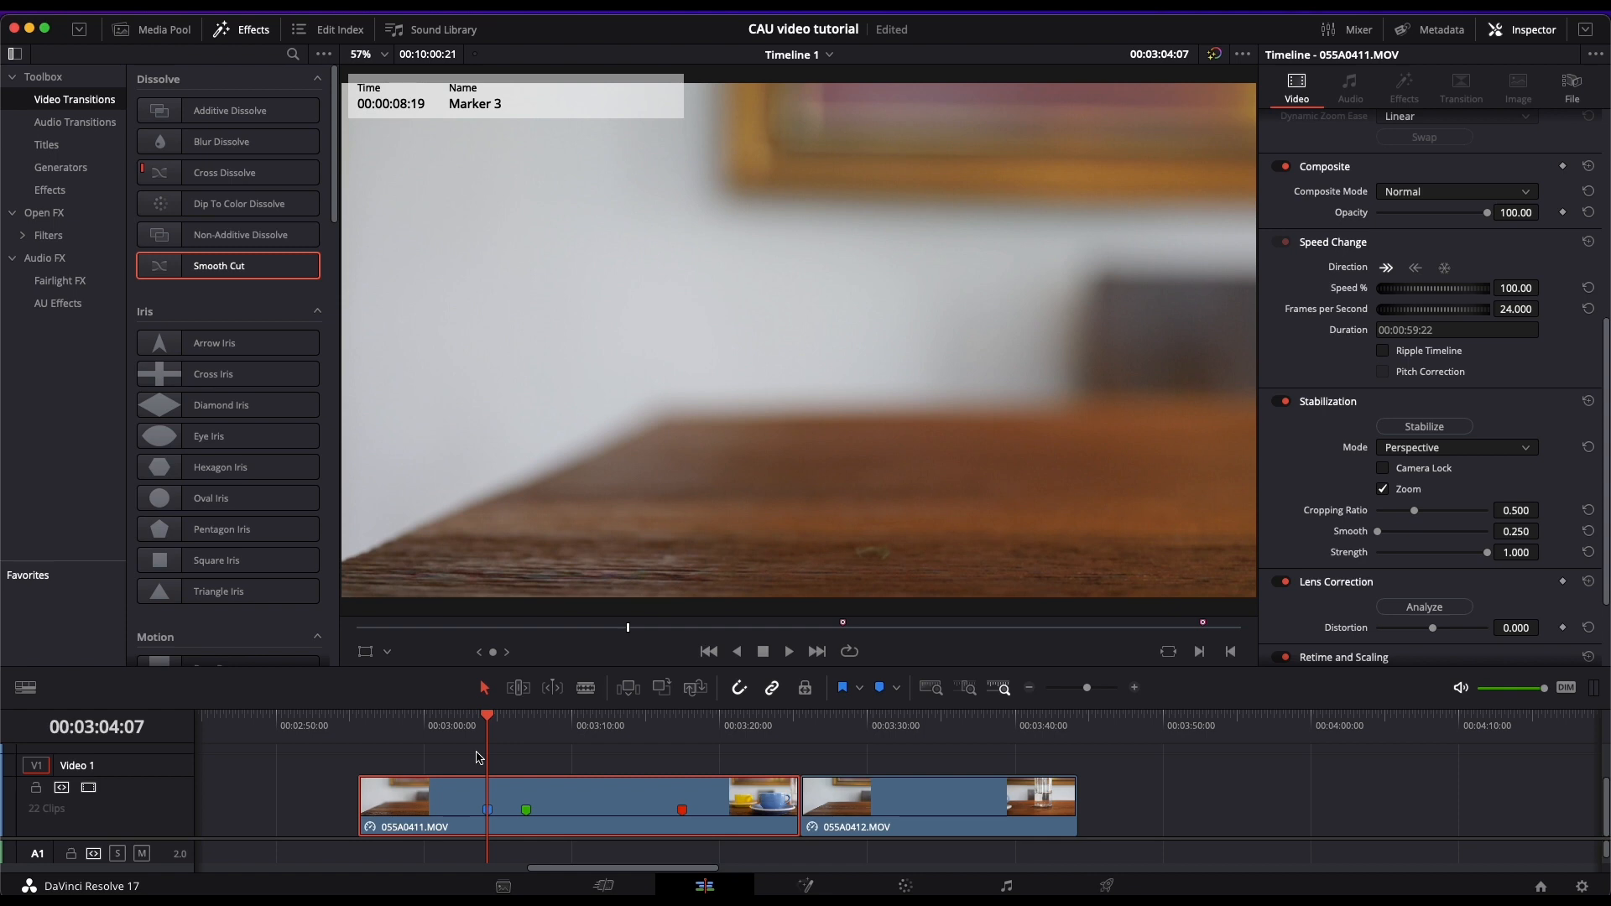
pyautogui.click(789, 652)
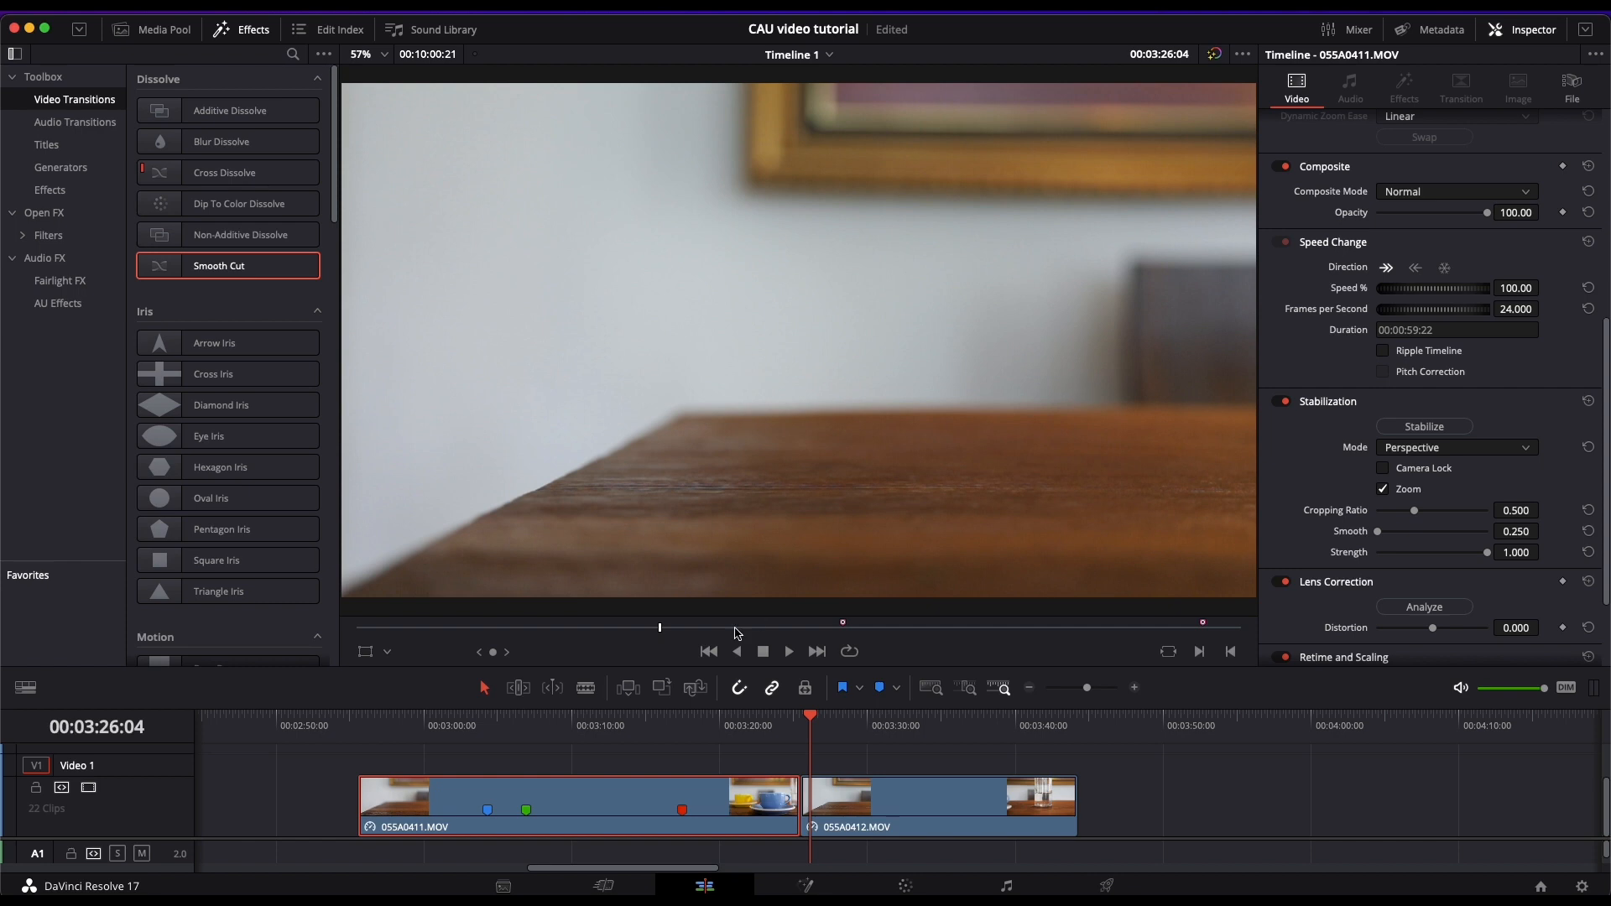
pyautogui.click(525, 734)
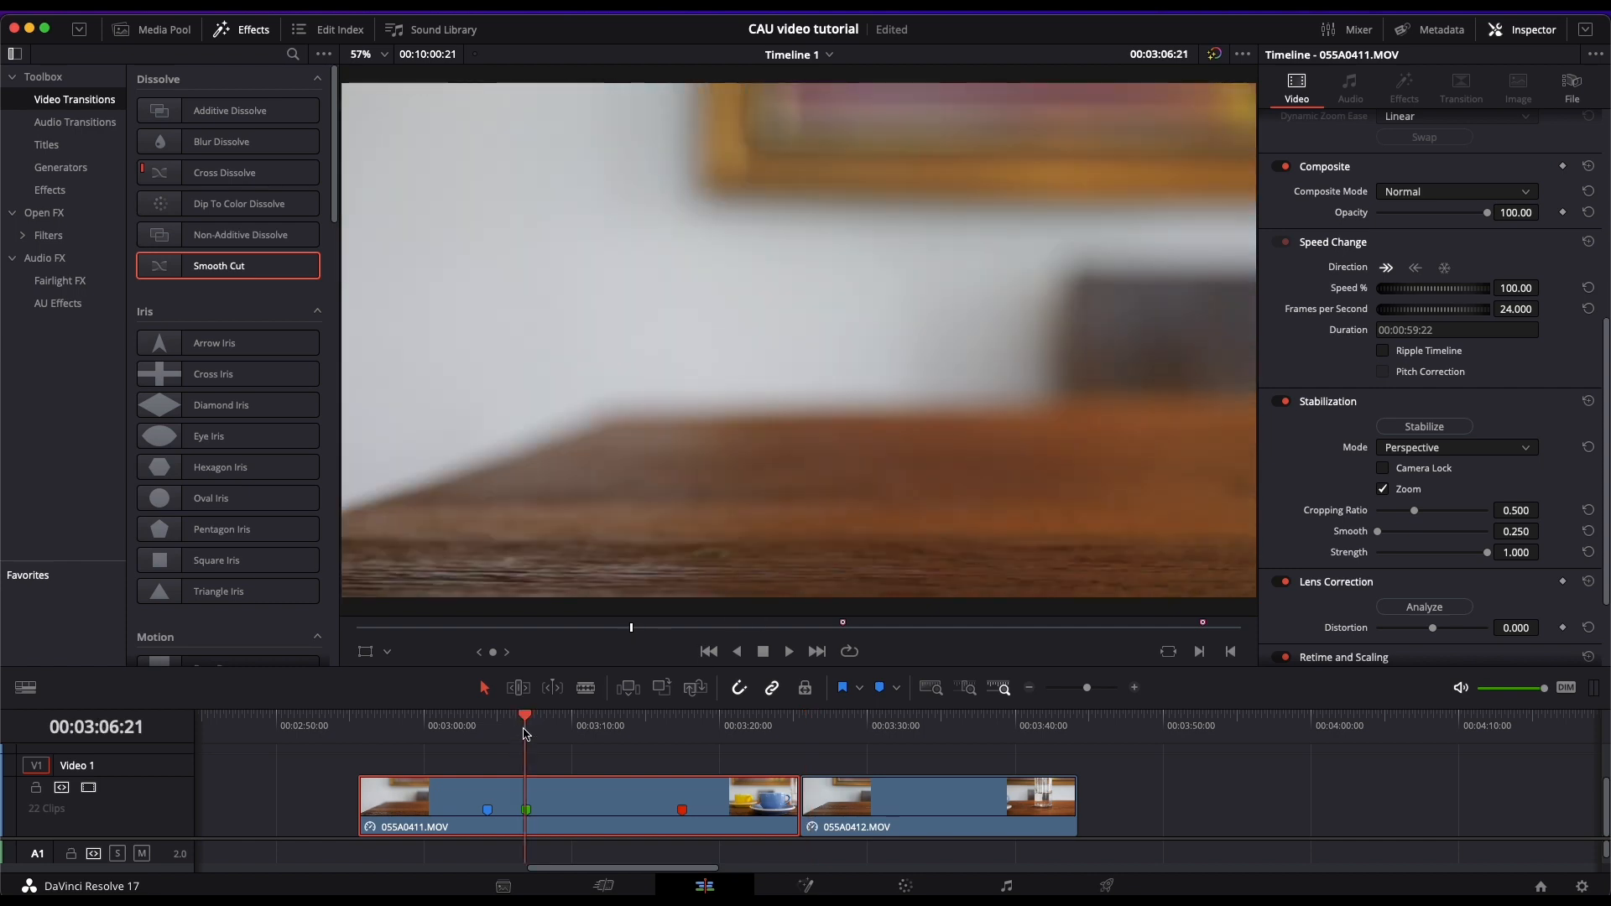
# - Move the green marker on clip 055A0411.MOV to about 00:03:08:03, where the glass enters the frame
pyautogui.moveTo(525, 732)
pyautogui.mouseDown()
pyautogui.moveTo(375, 718)
pyautogui.moveTo(538, 727)
pyautogui.mouseUp()
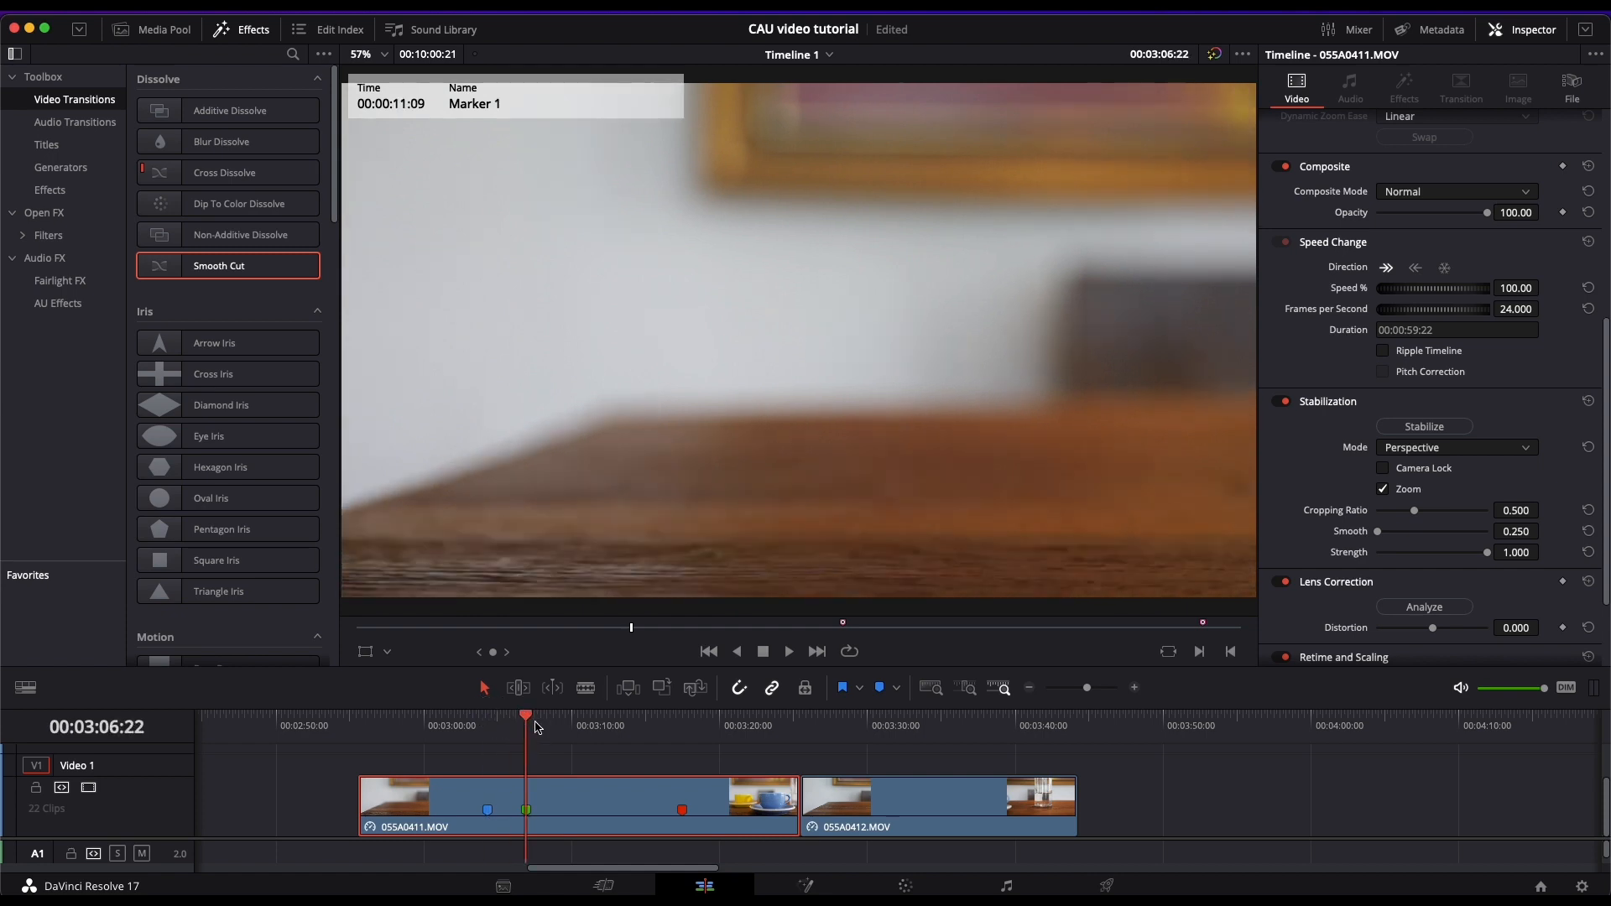
pyautogui.press('space')
pyautogui.press('space')
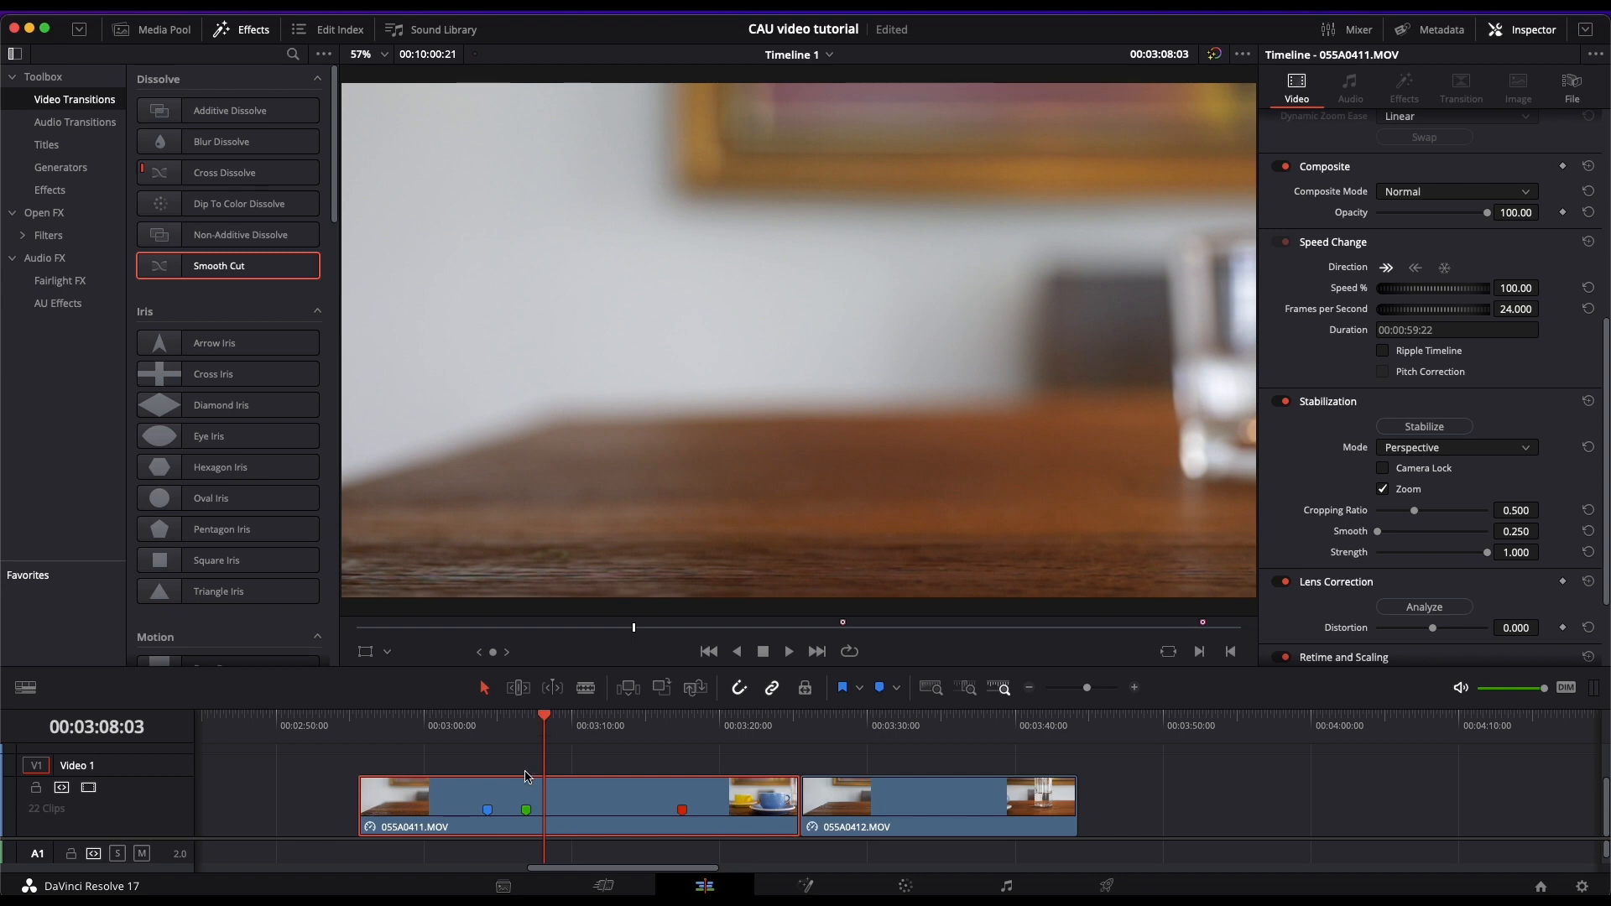
pyautogui.moveTo(526, 810); pyautogui.dragTo(546, 811)
pyautogui.press('space')
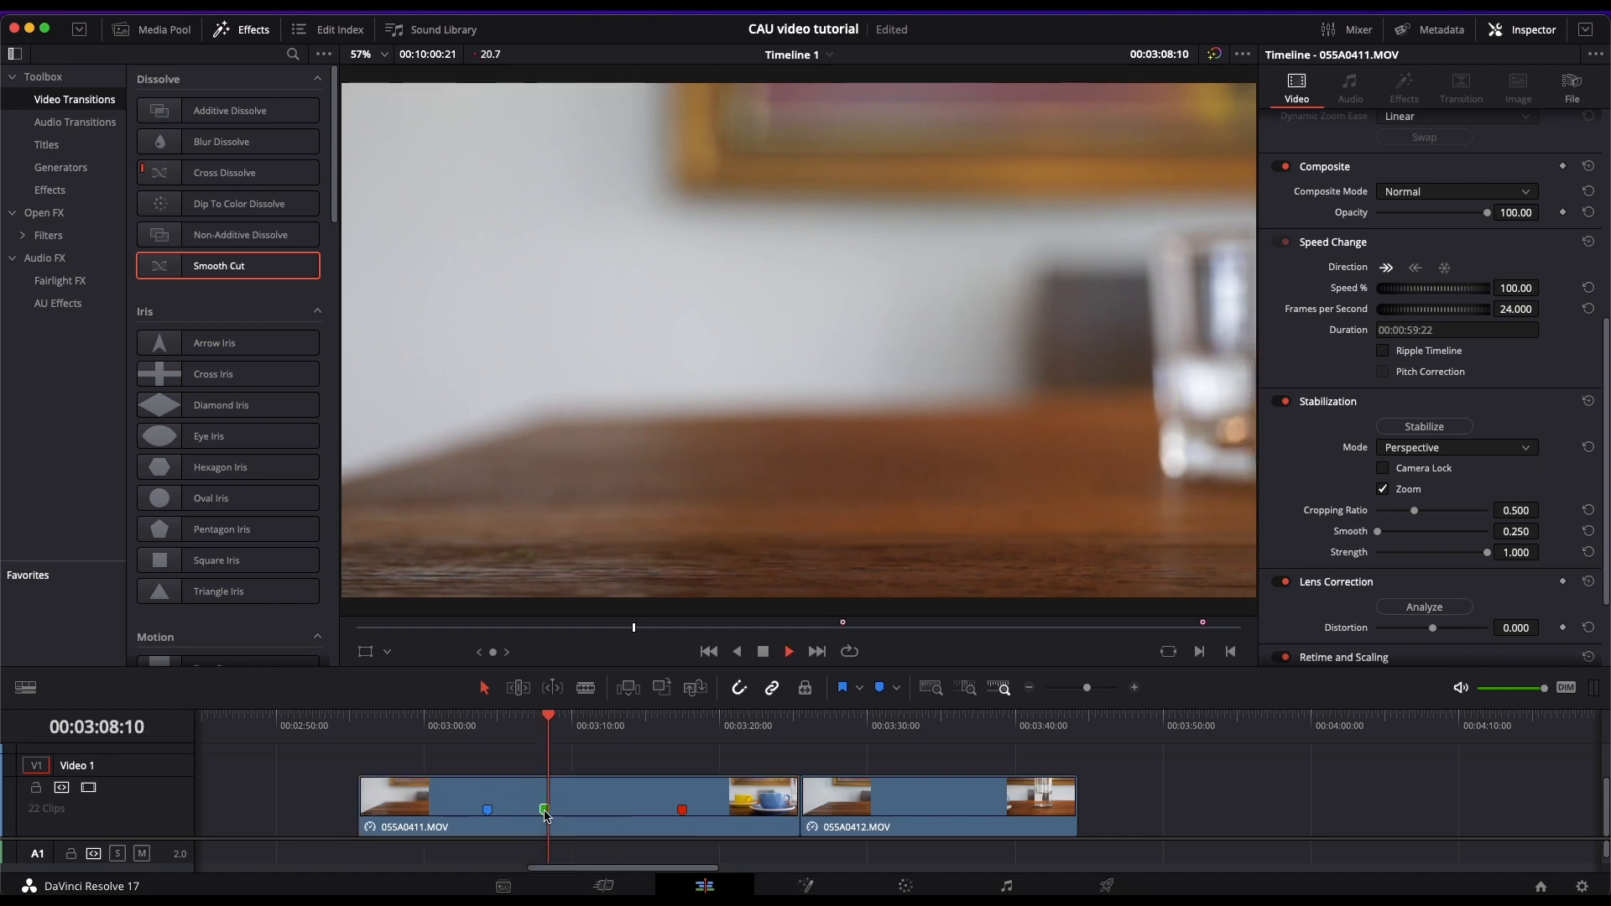
# - Replay the clip from its start and through the blue and green markers to check the camera shake and marker placement
pyautogui.click(509, 733)
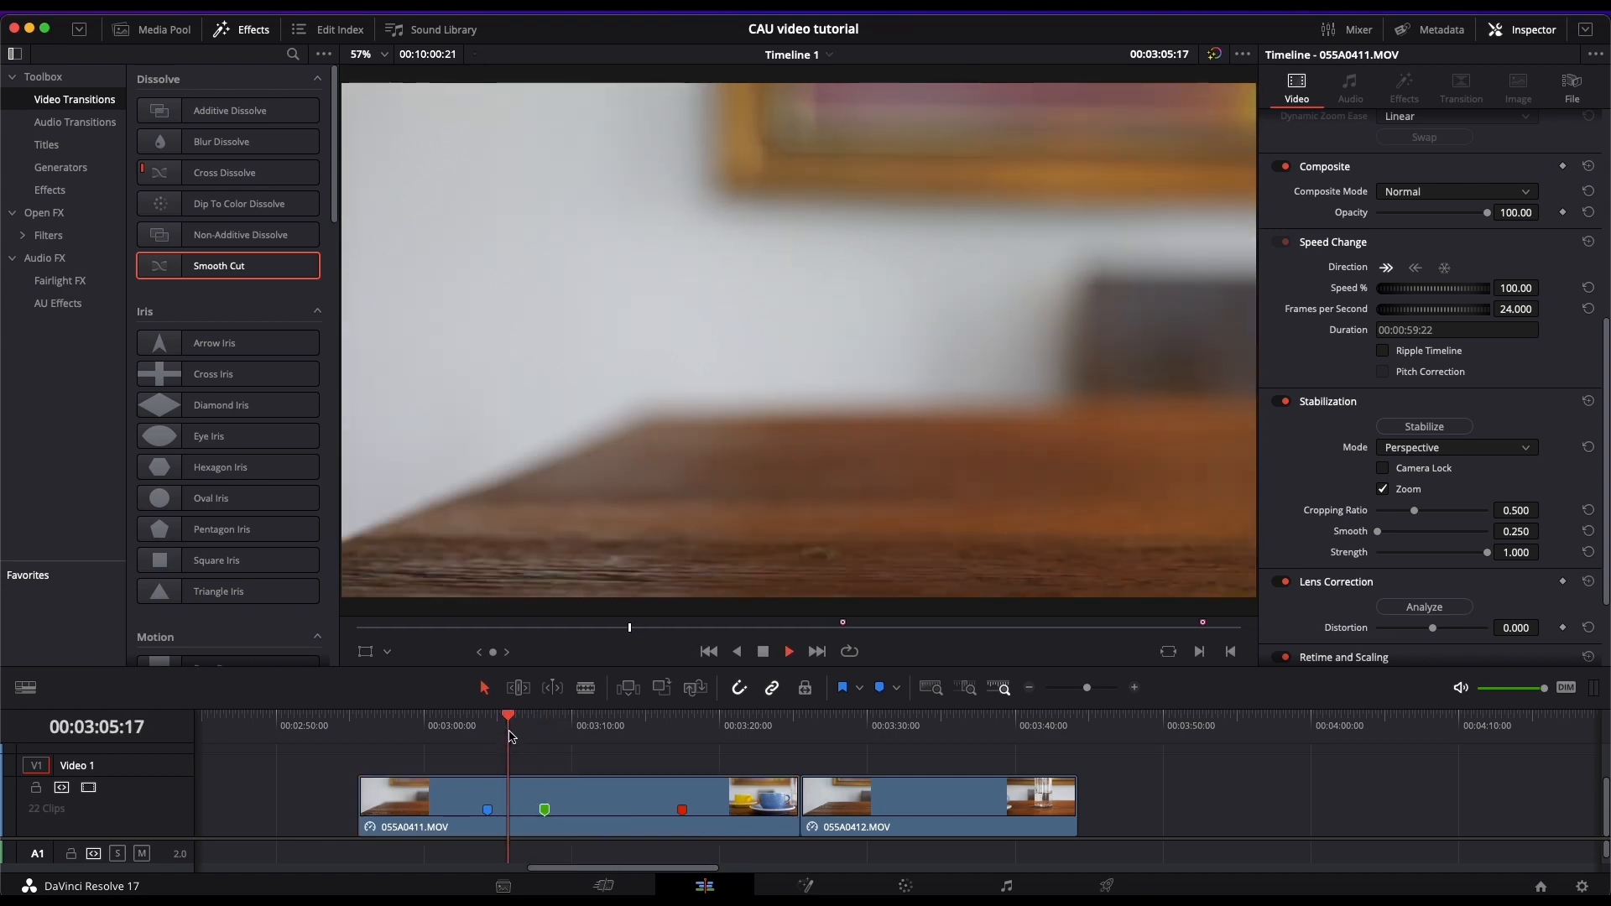
pyautogui.press('space')
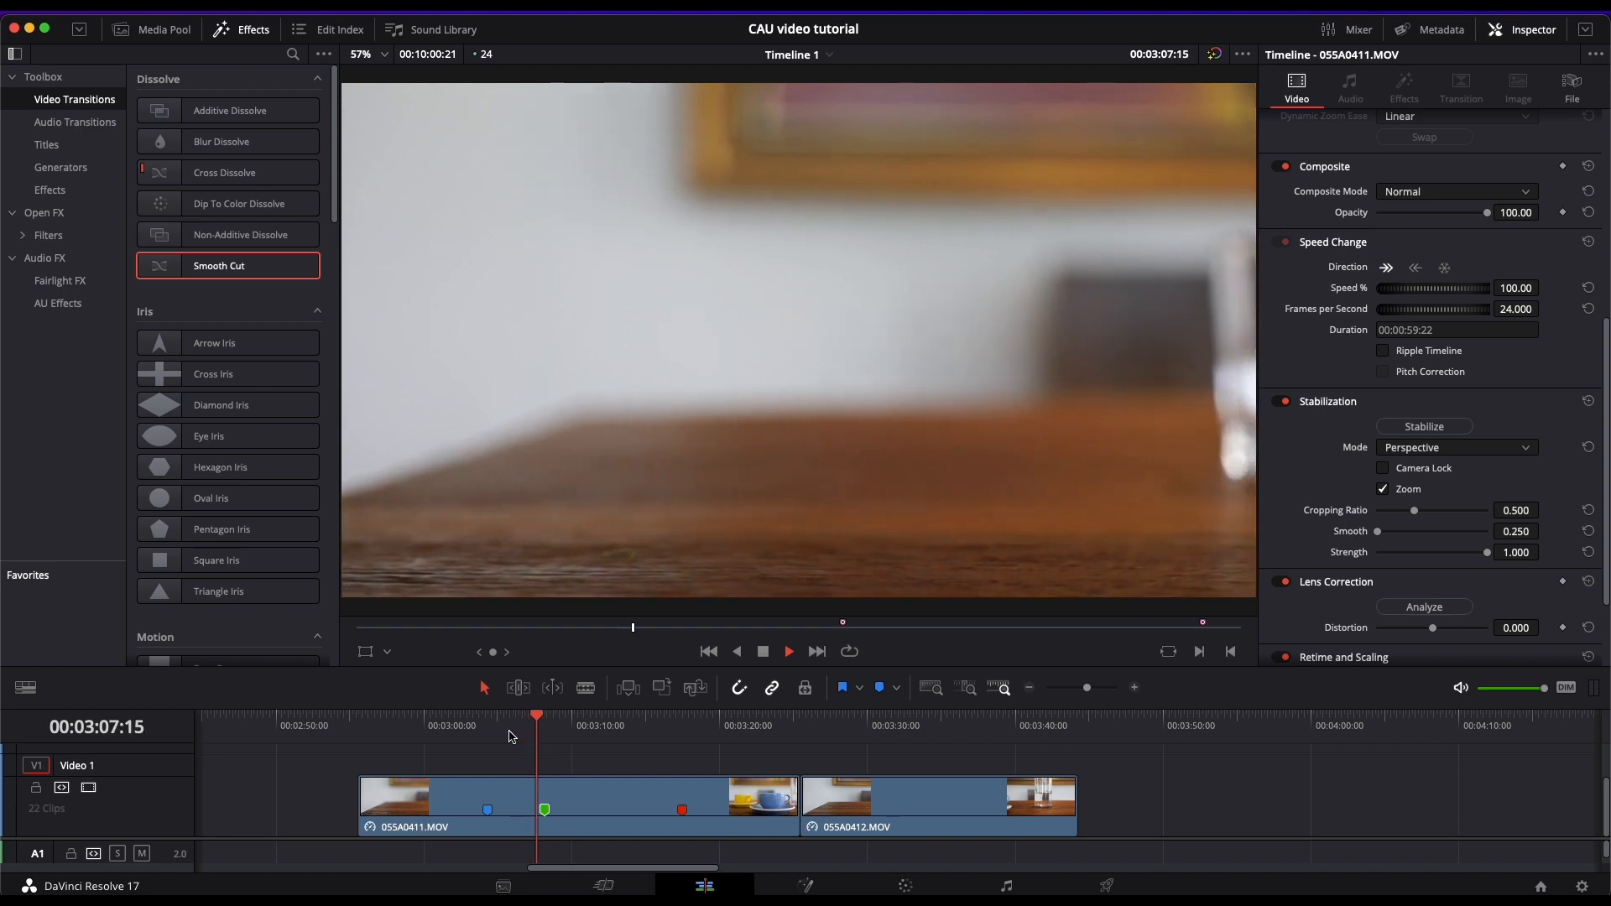
pyautogui.press('space')
pyautogui.press('space')
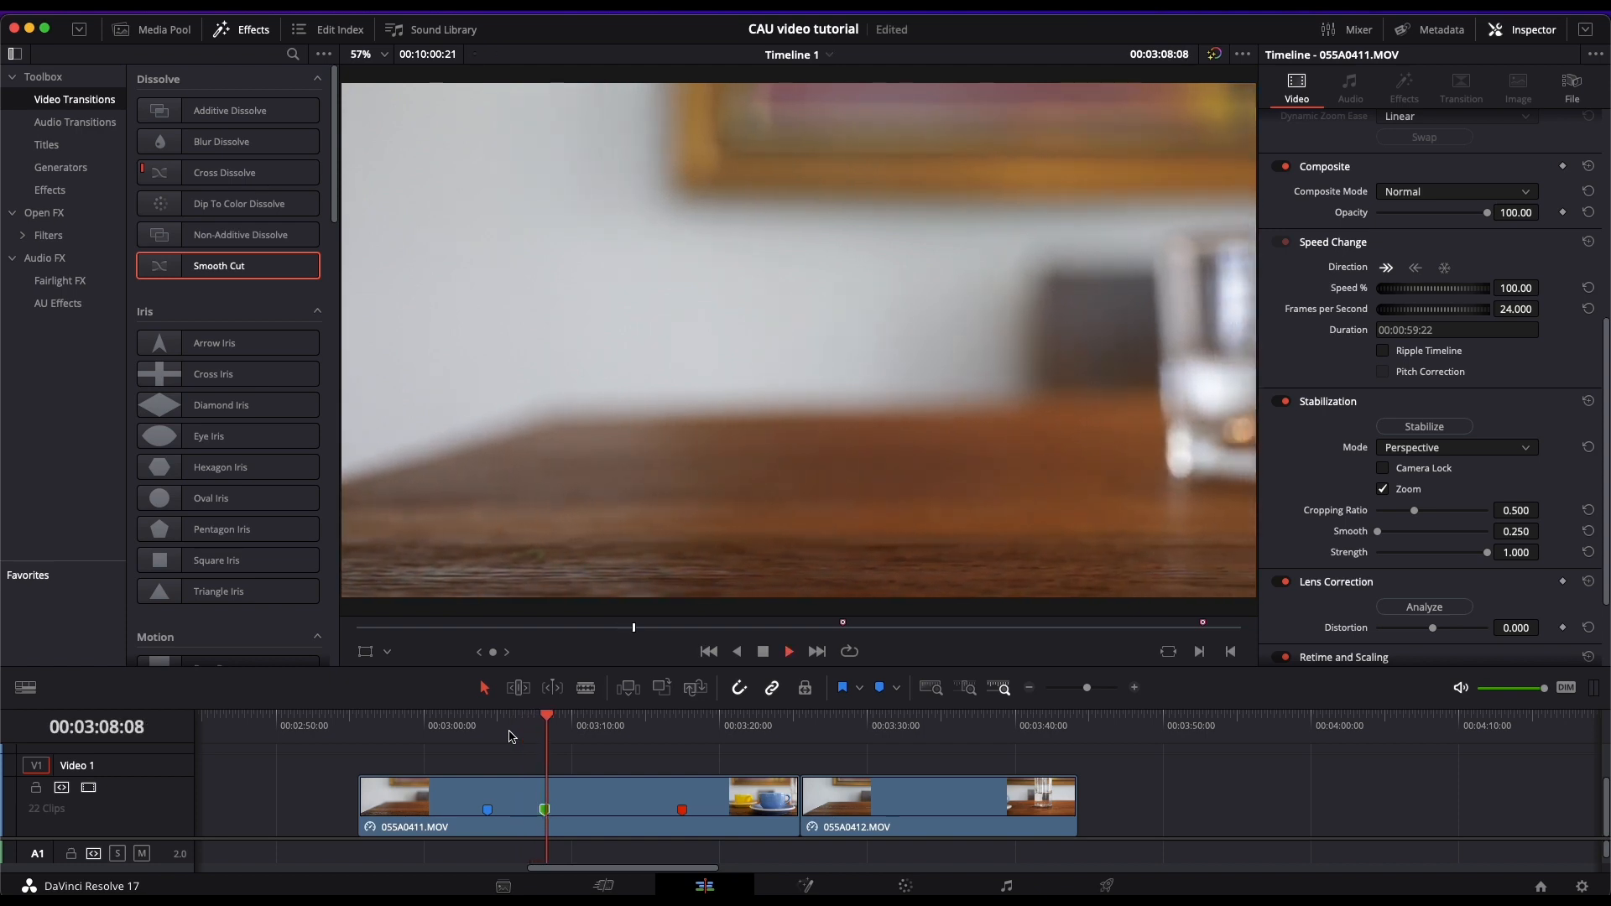
pyautogui.press('space')
pyautogui.click(363, 730)
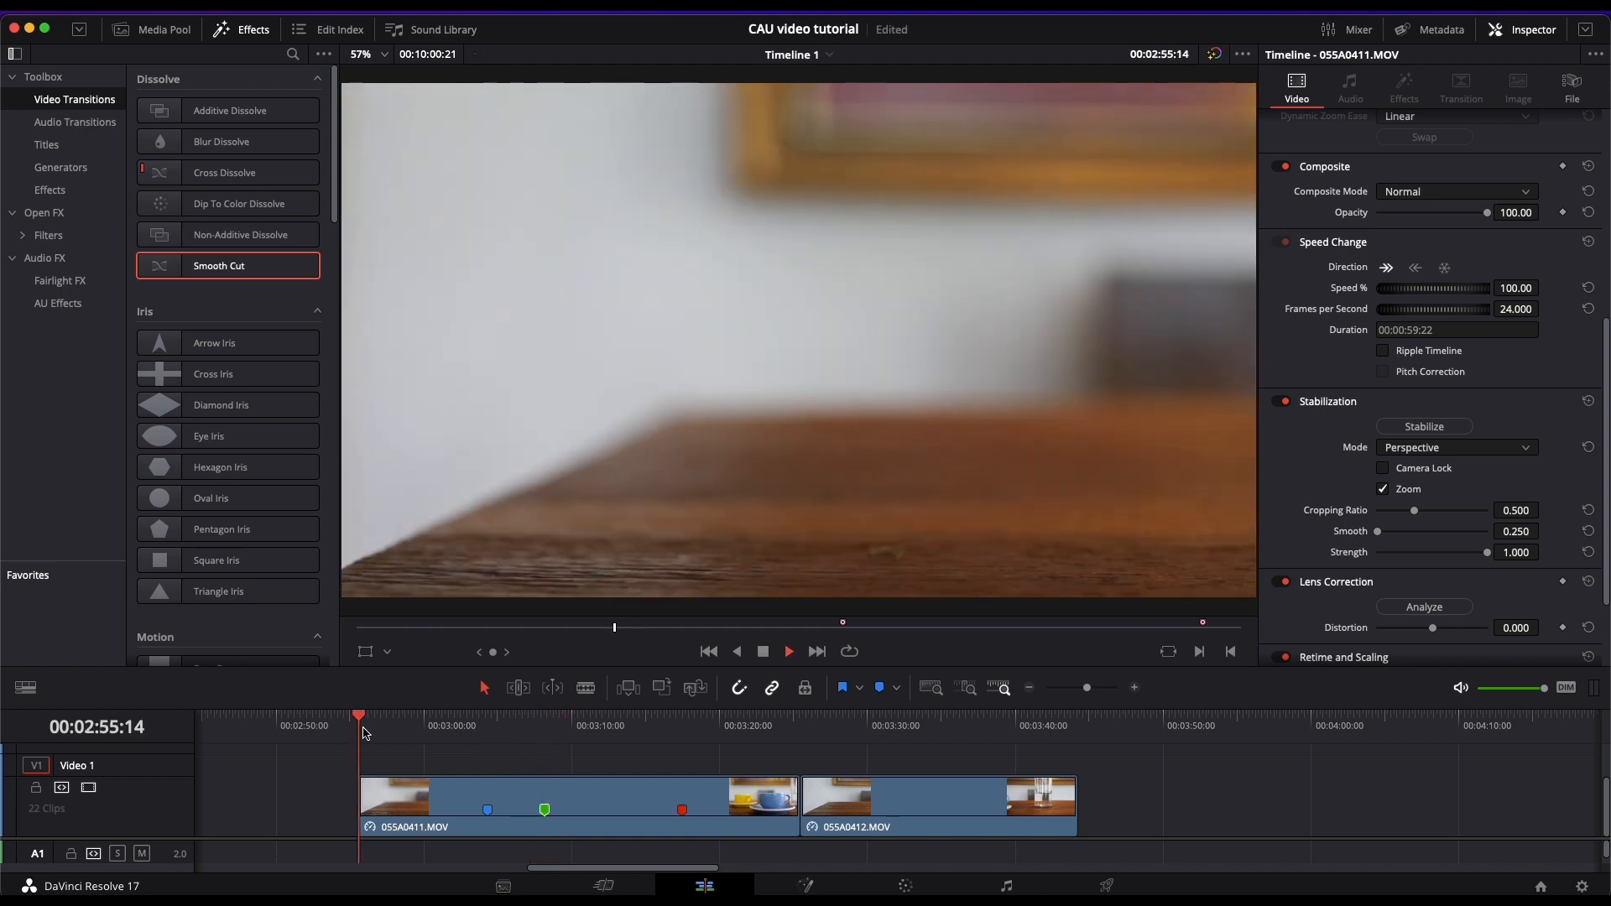
pyautogui.press('space')
pyautogui.moveTo(380, 717); pyautogui.dragTo(485, 728)
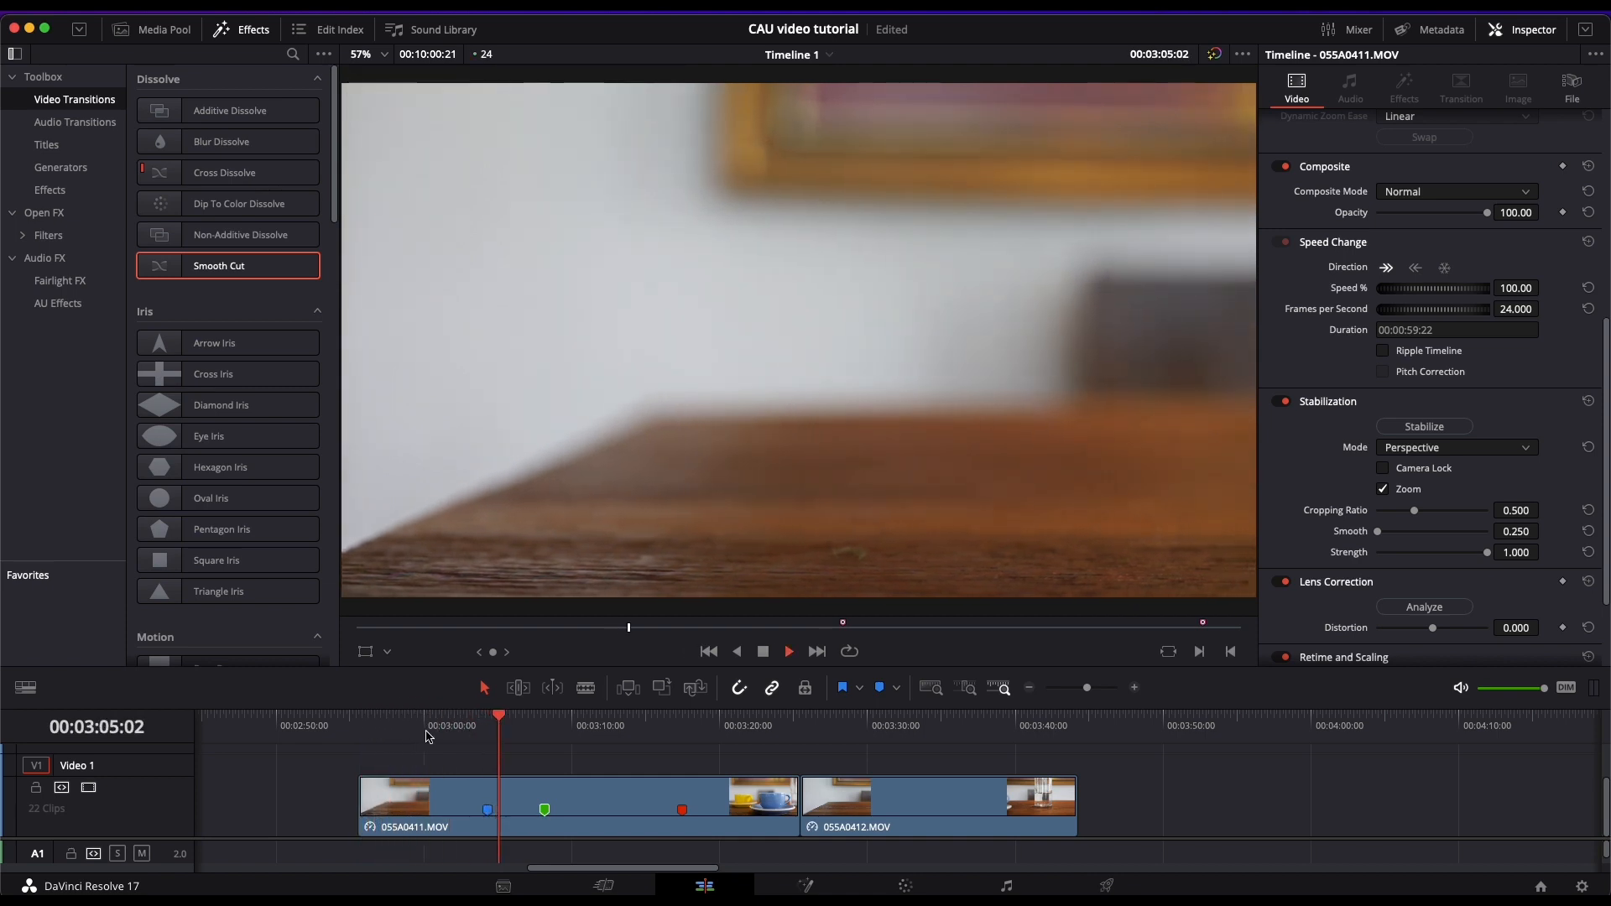
pyautogui.press('space')
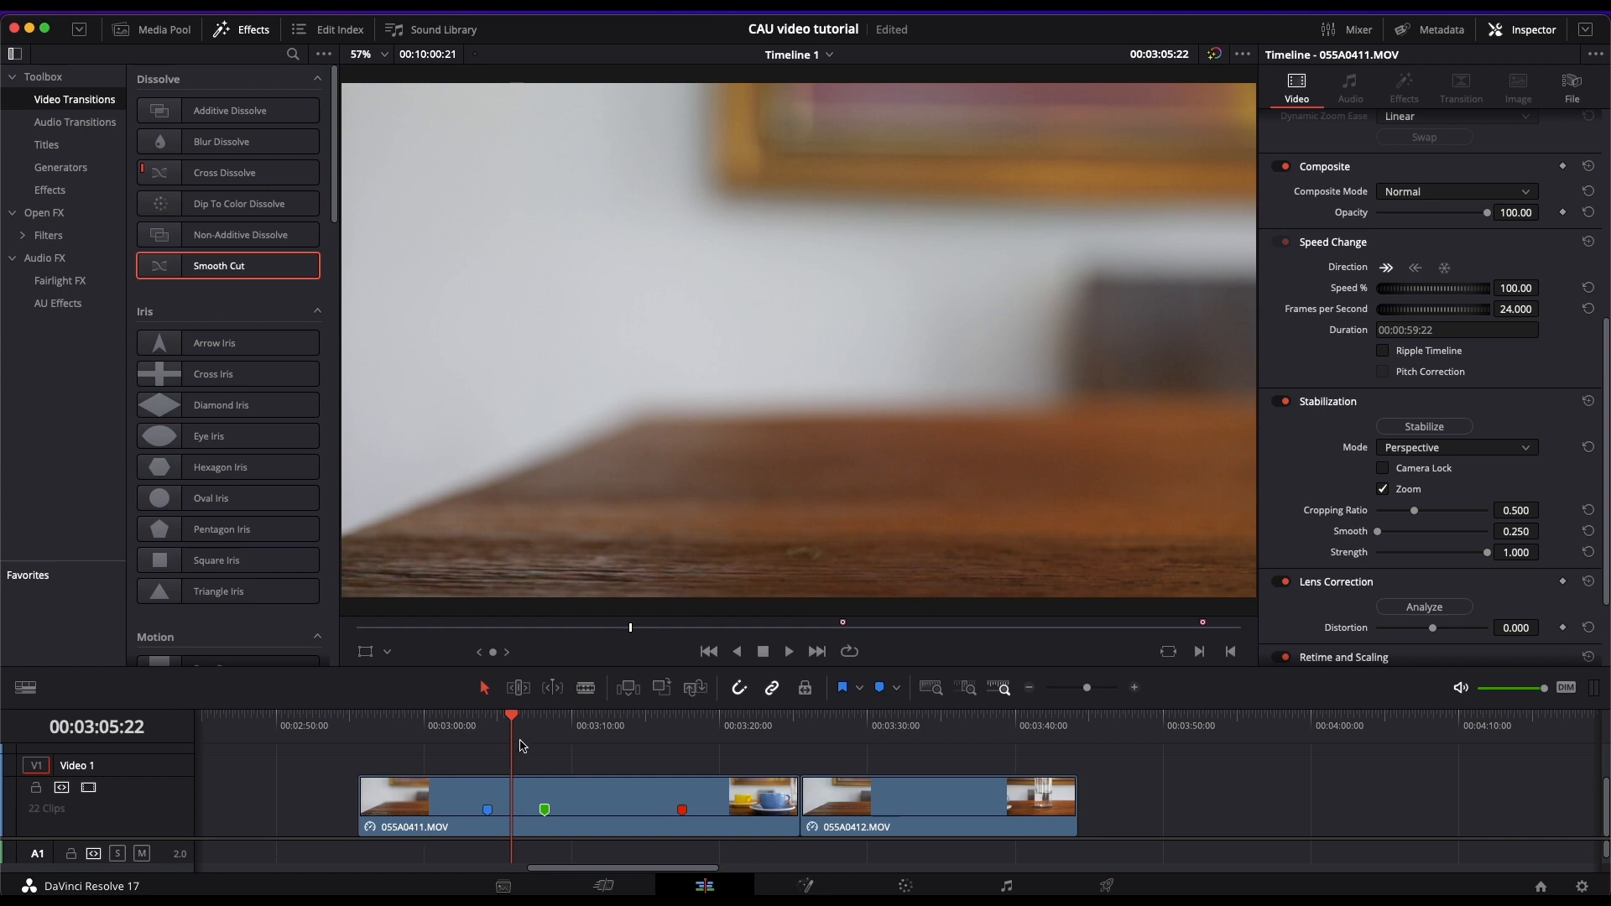
# - Stabilize clip 055A0411.MOV in Perspective mode with the Zoom option turned off
pyautogui.click(617, 796)
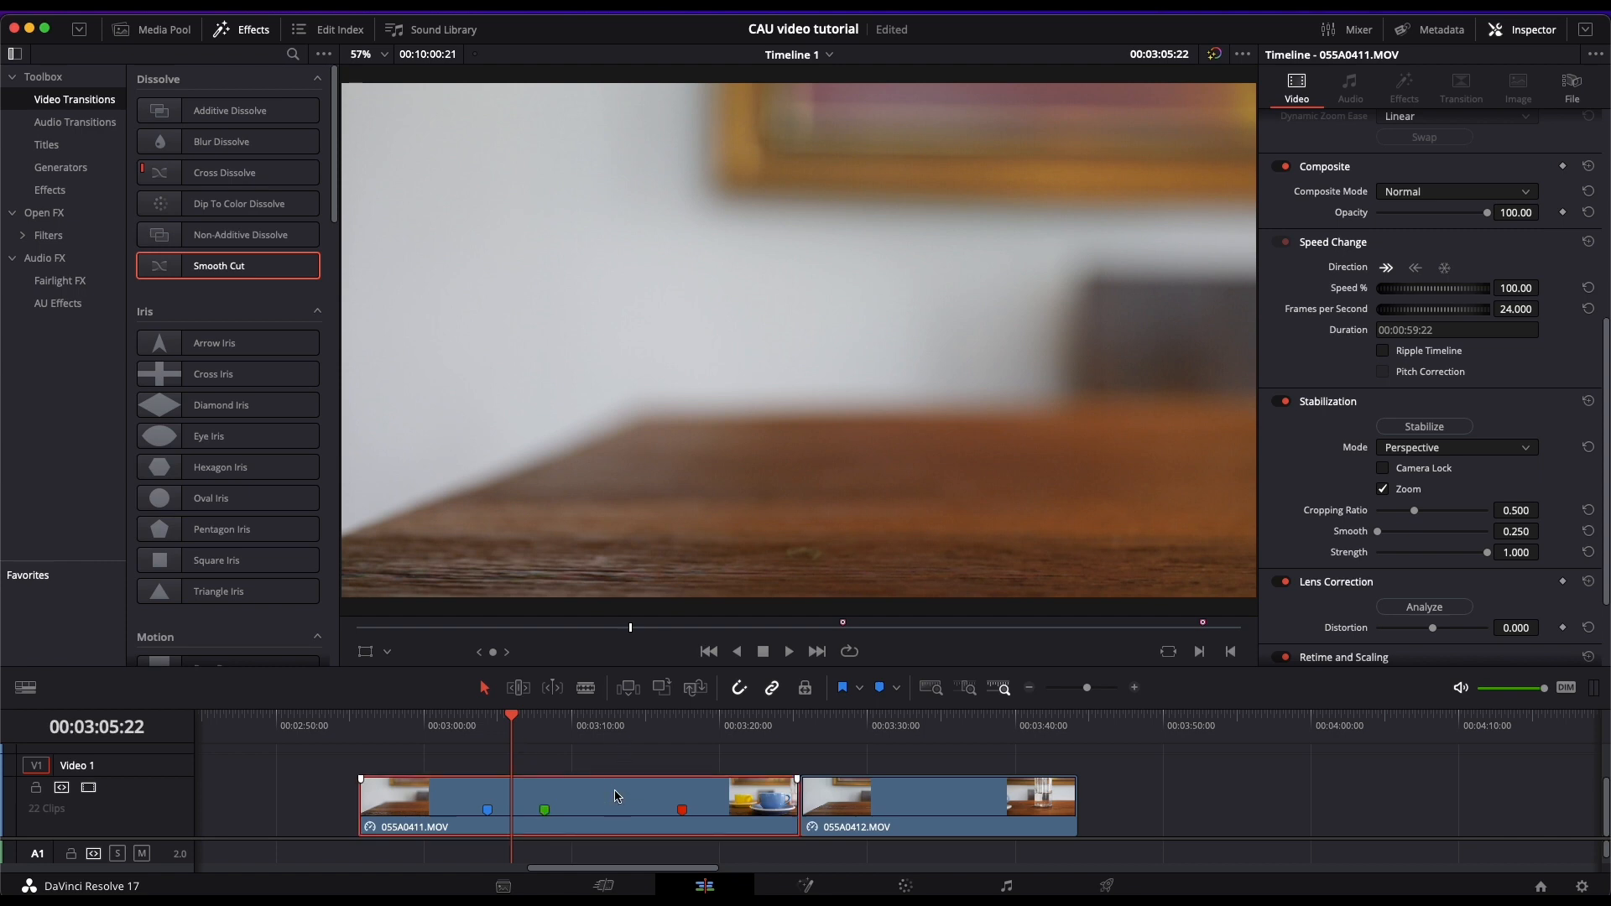
pyautogui.click(1533, 31)
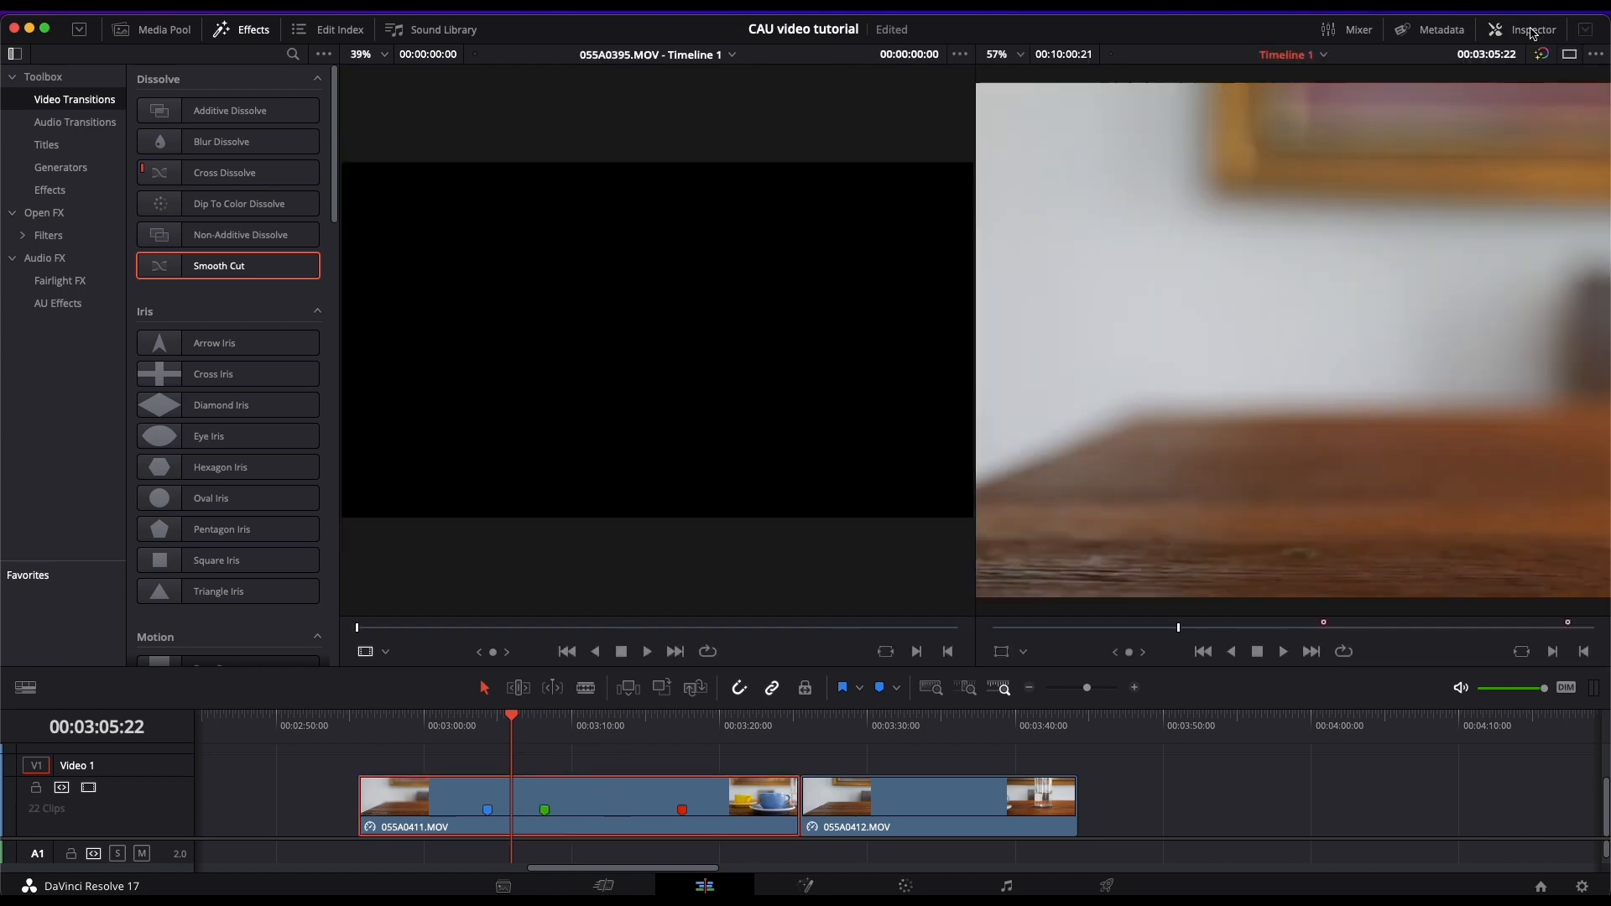
pyautogui.click(1532, 34)
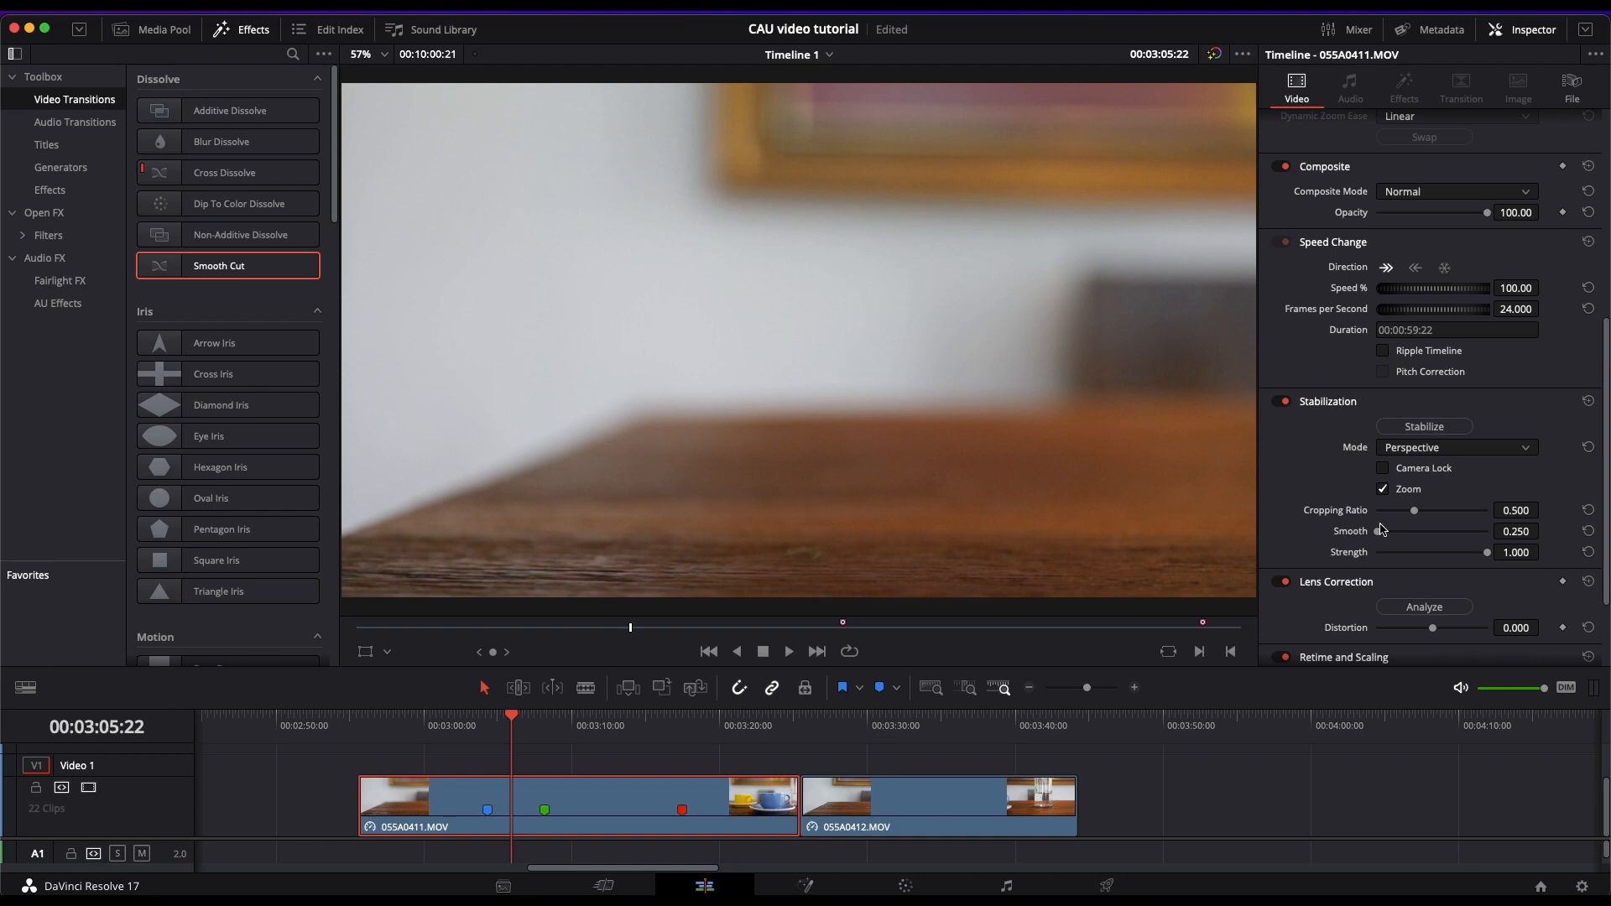
pyautogui.click(1476, 456)
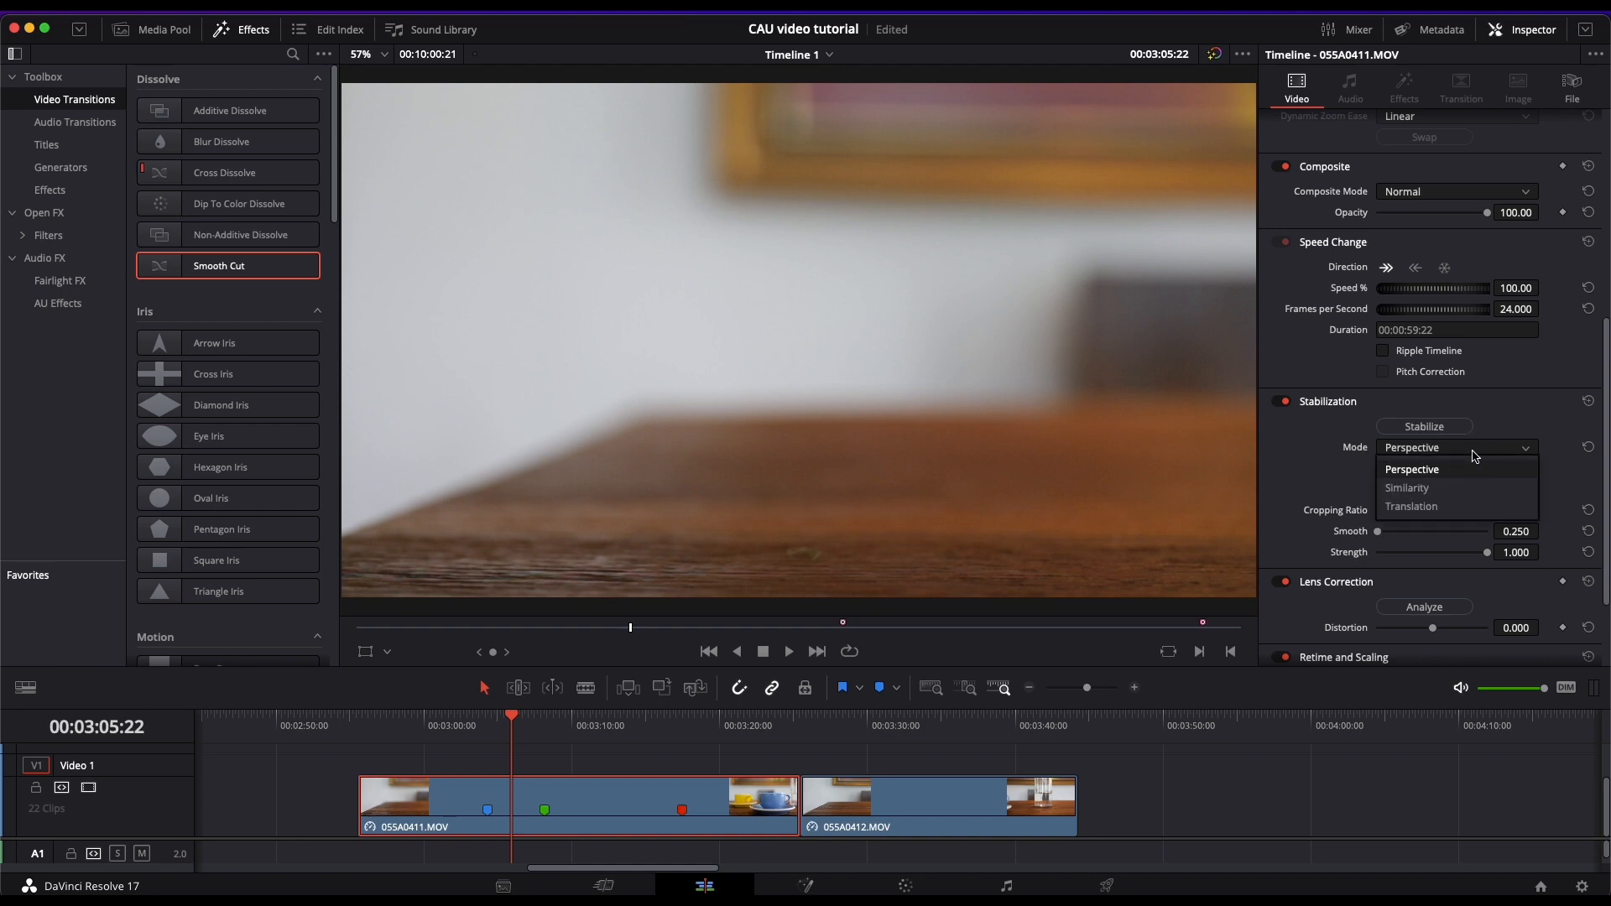
pyautogui.click(1509, 420)
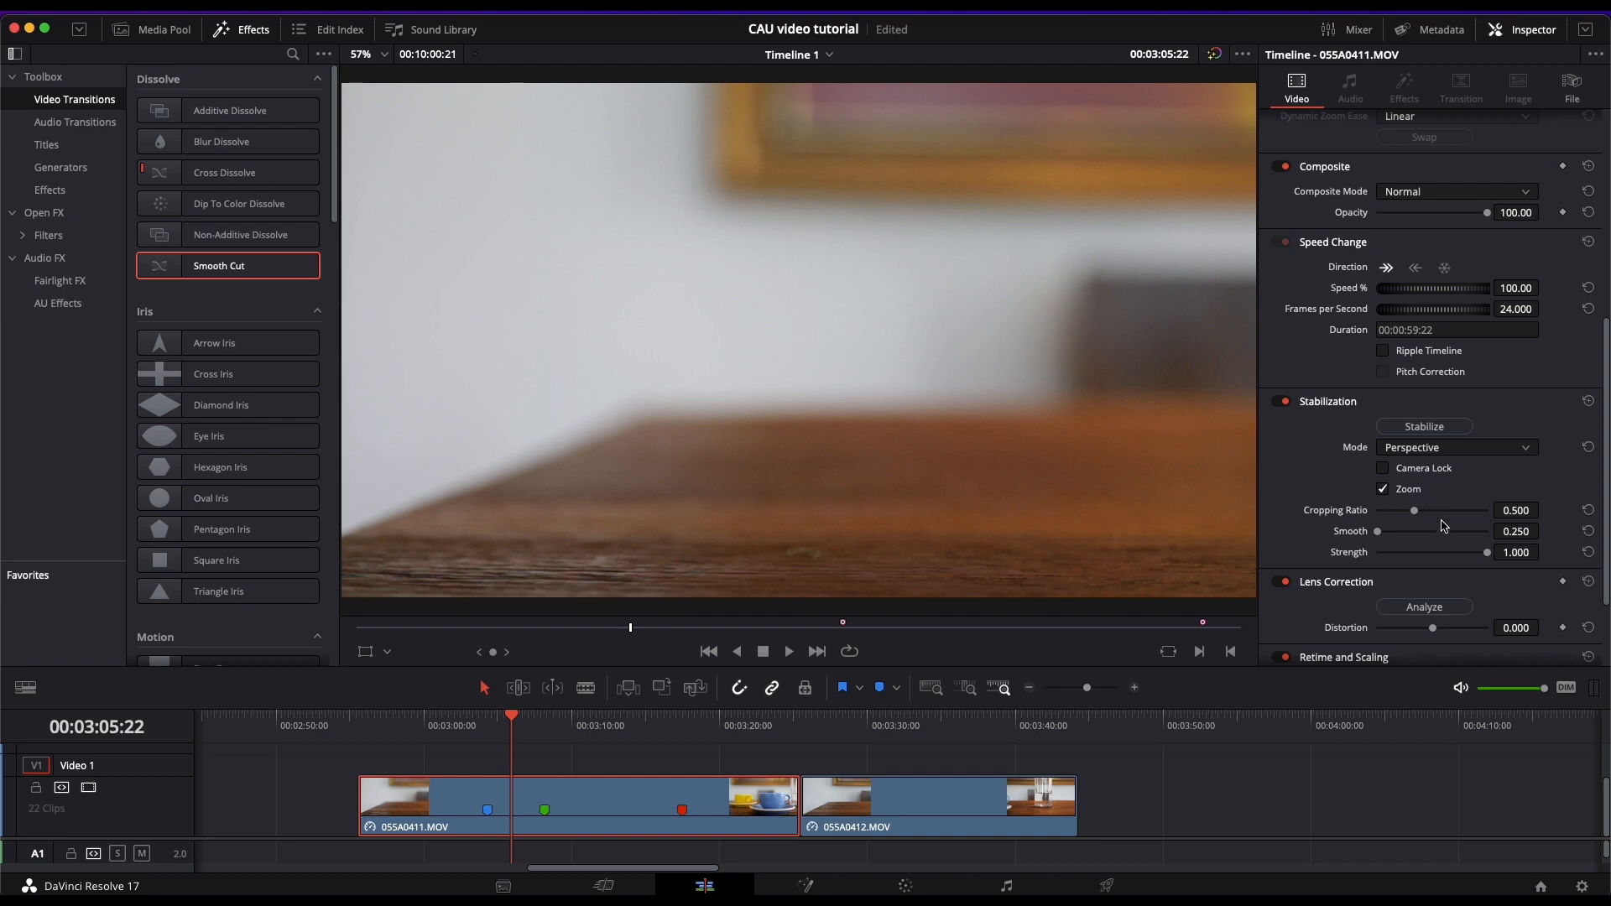
pyautogui.click(1384, 491)
pyautogui.click(1436, 428)
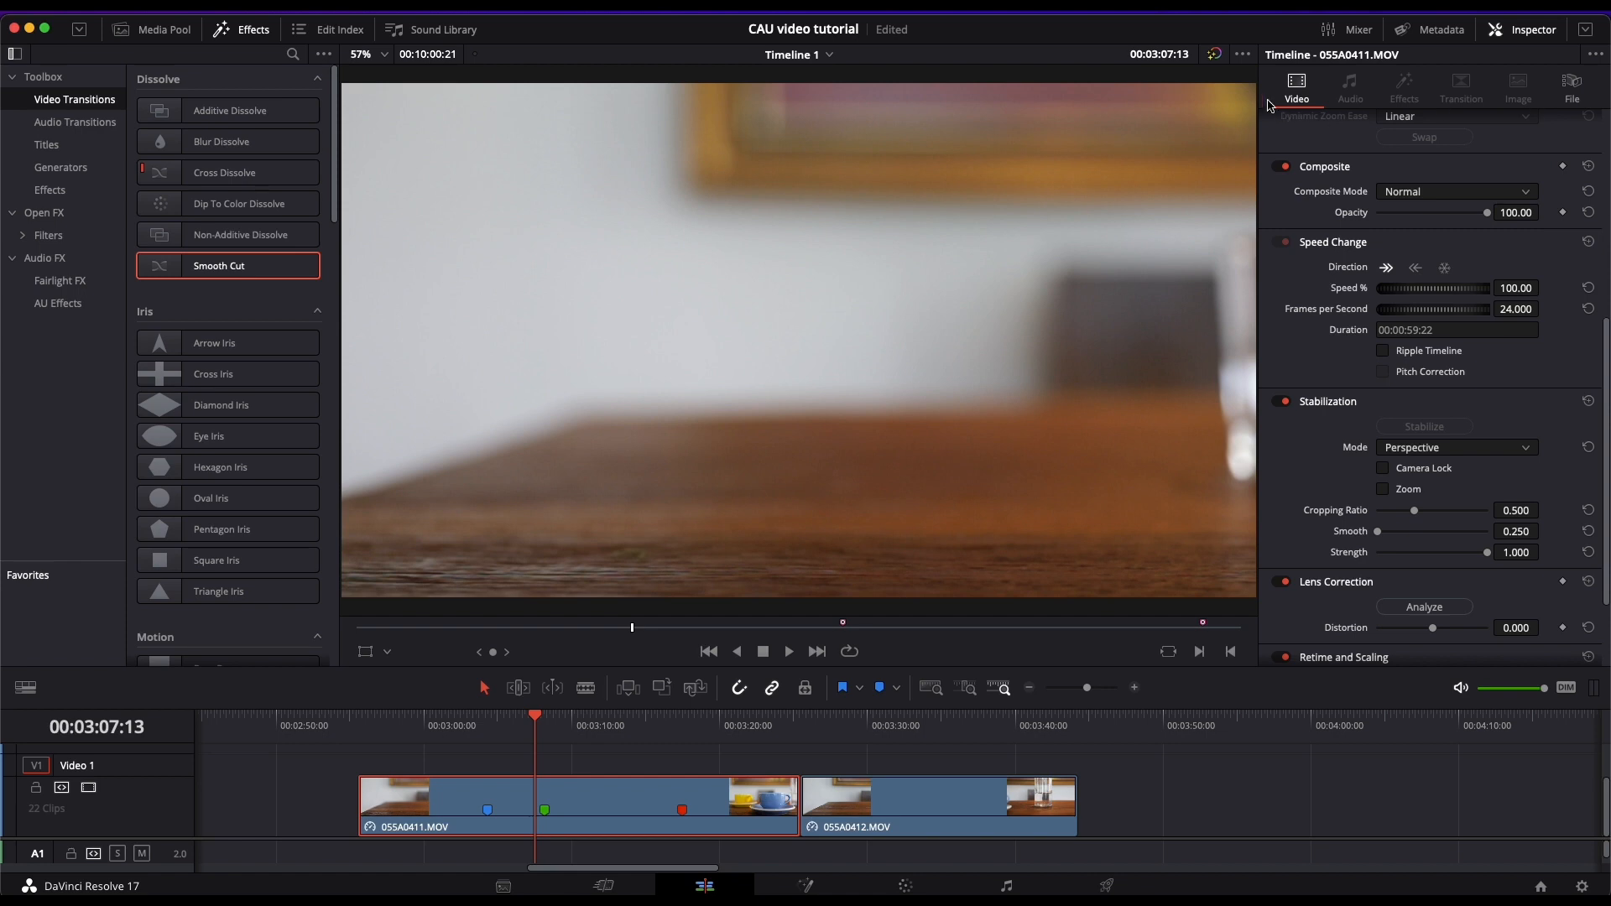
# - Play the stabilized clip past the green marker to examine the frame edges without Zoom
pyautogui.press('space')
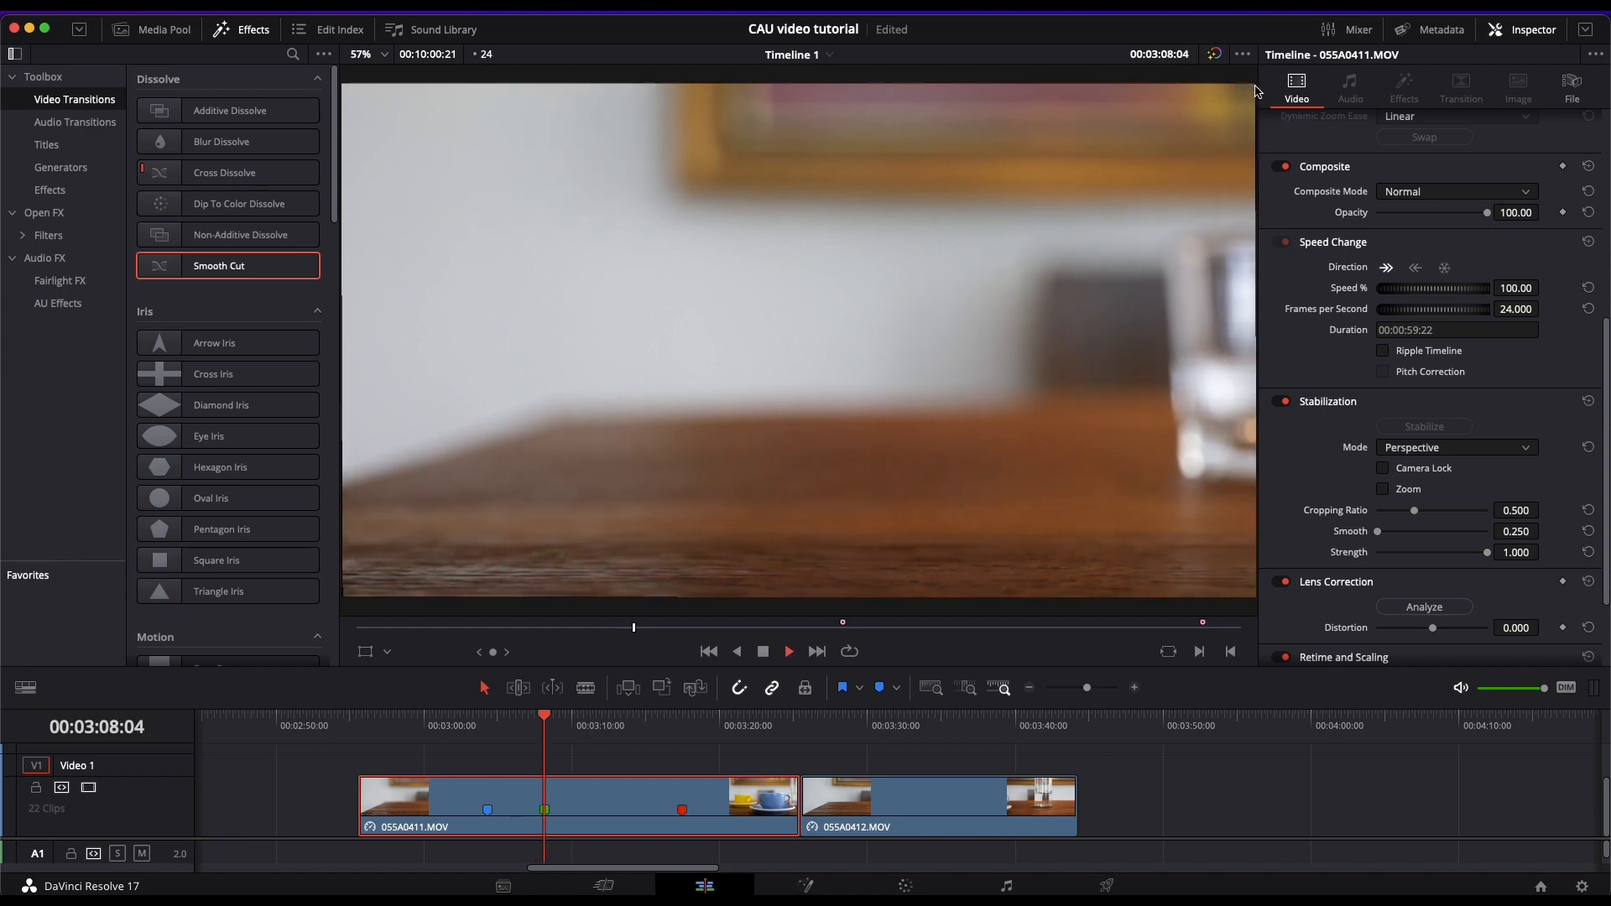
pyautogui.press('space')
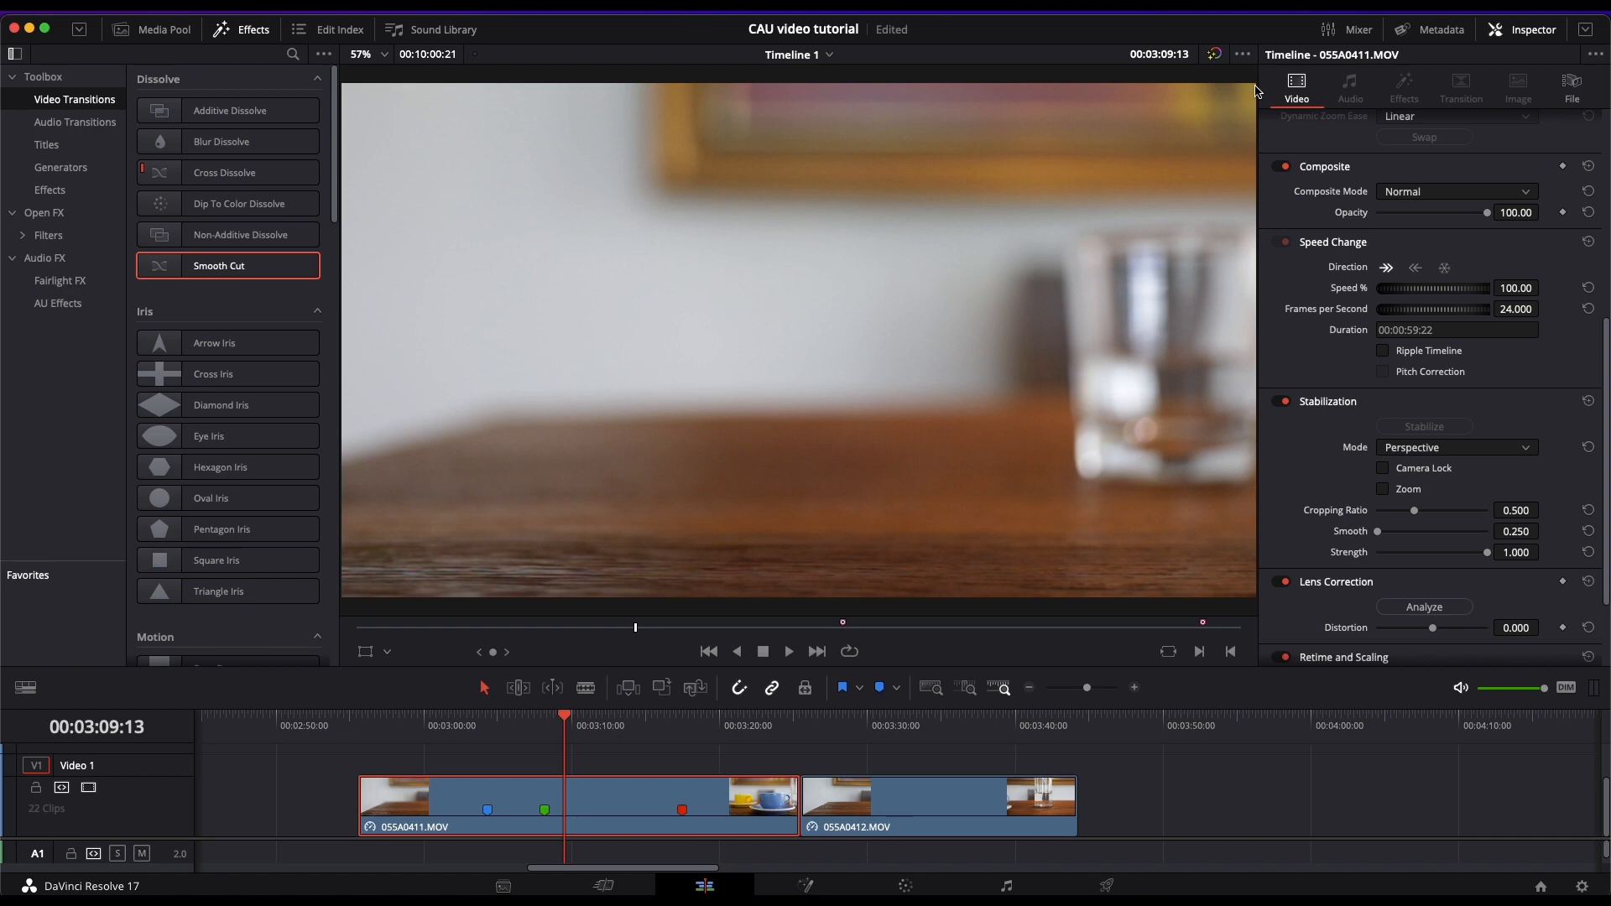
pyautogui.press('space')
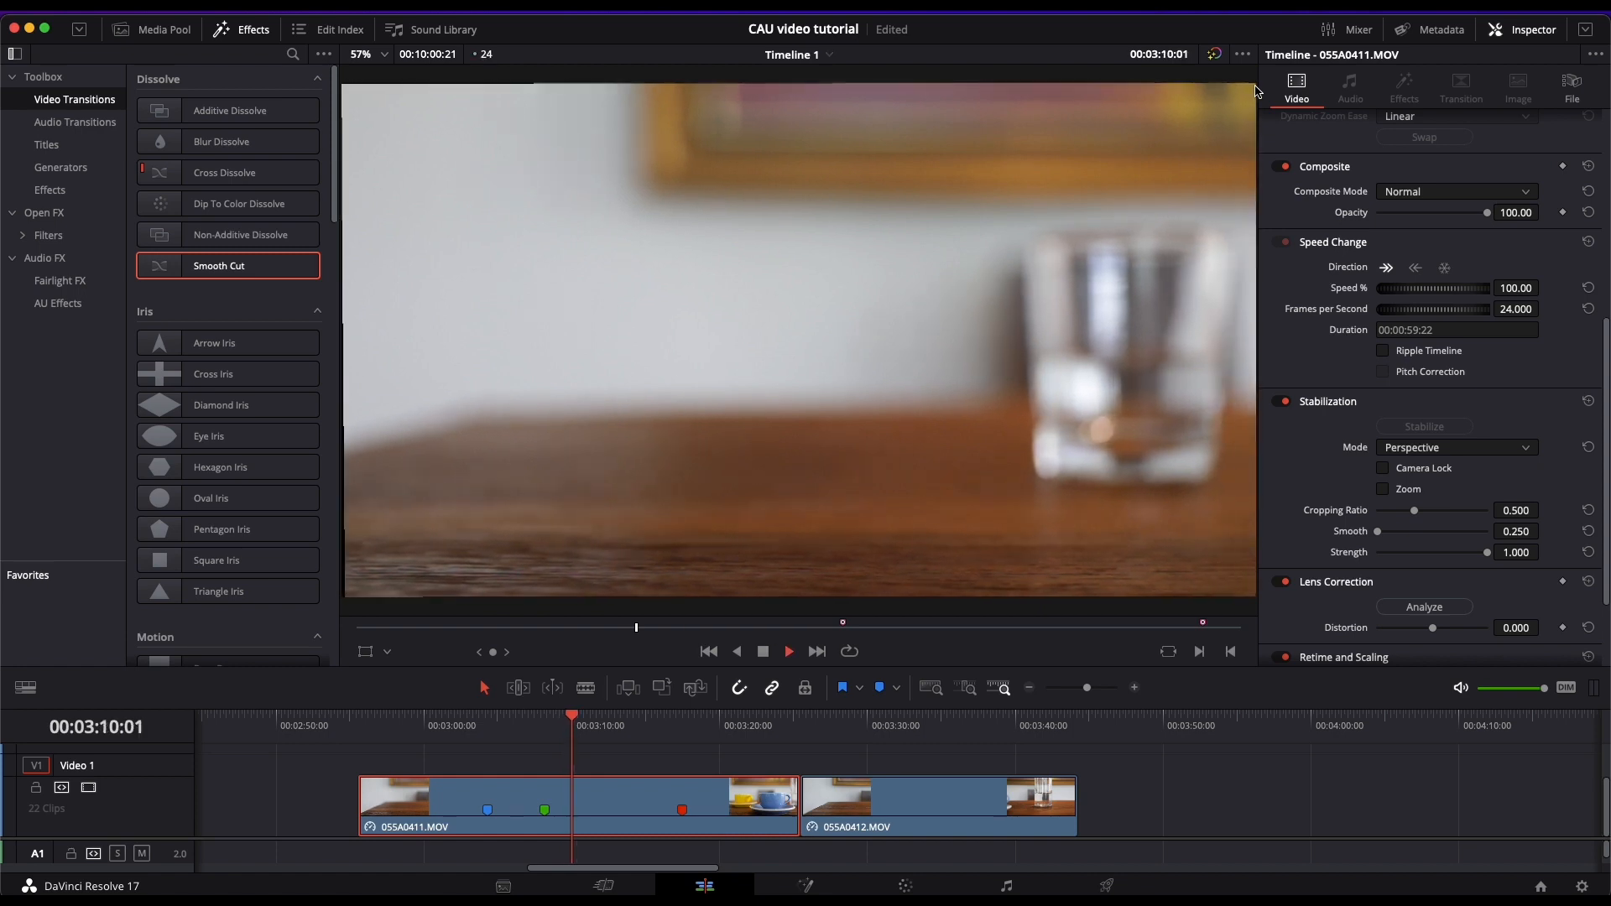
pyautogui.press('space')
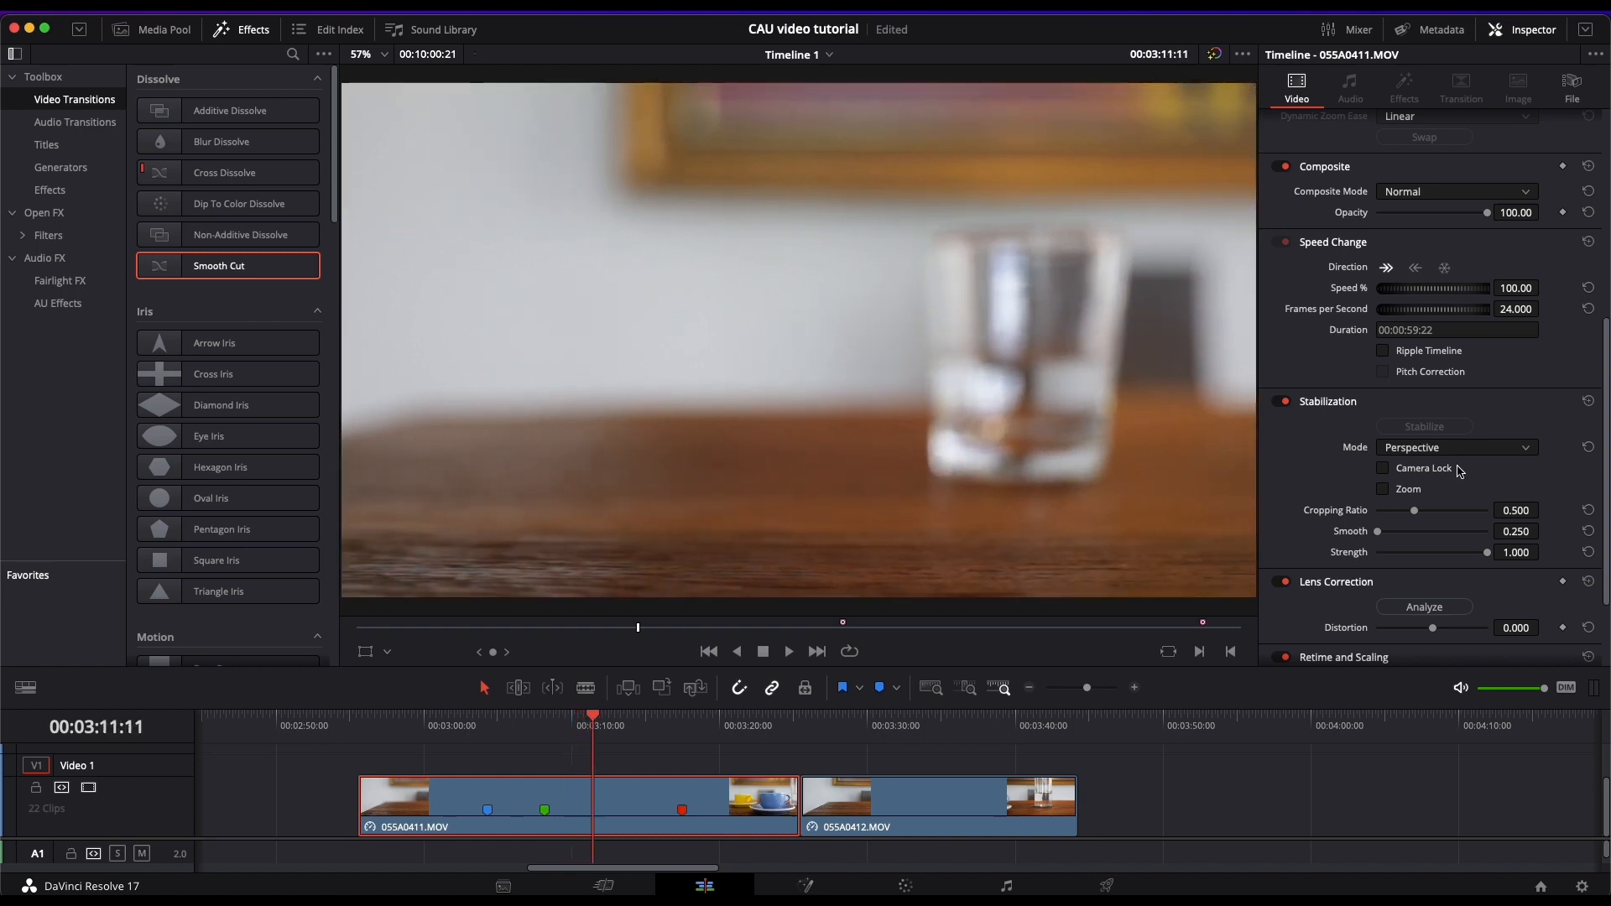
# - Turn the stabilization Zoom option back on and play the clip to check the frame edges
pyautogui.click(1382, 489)
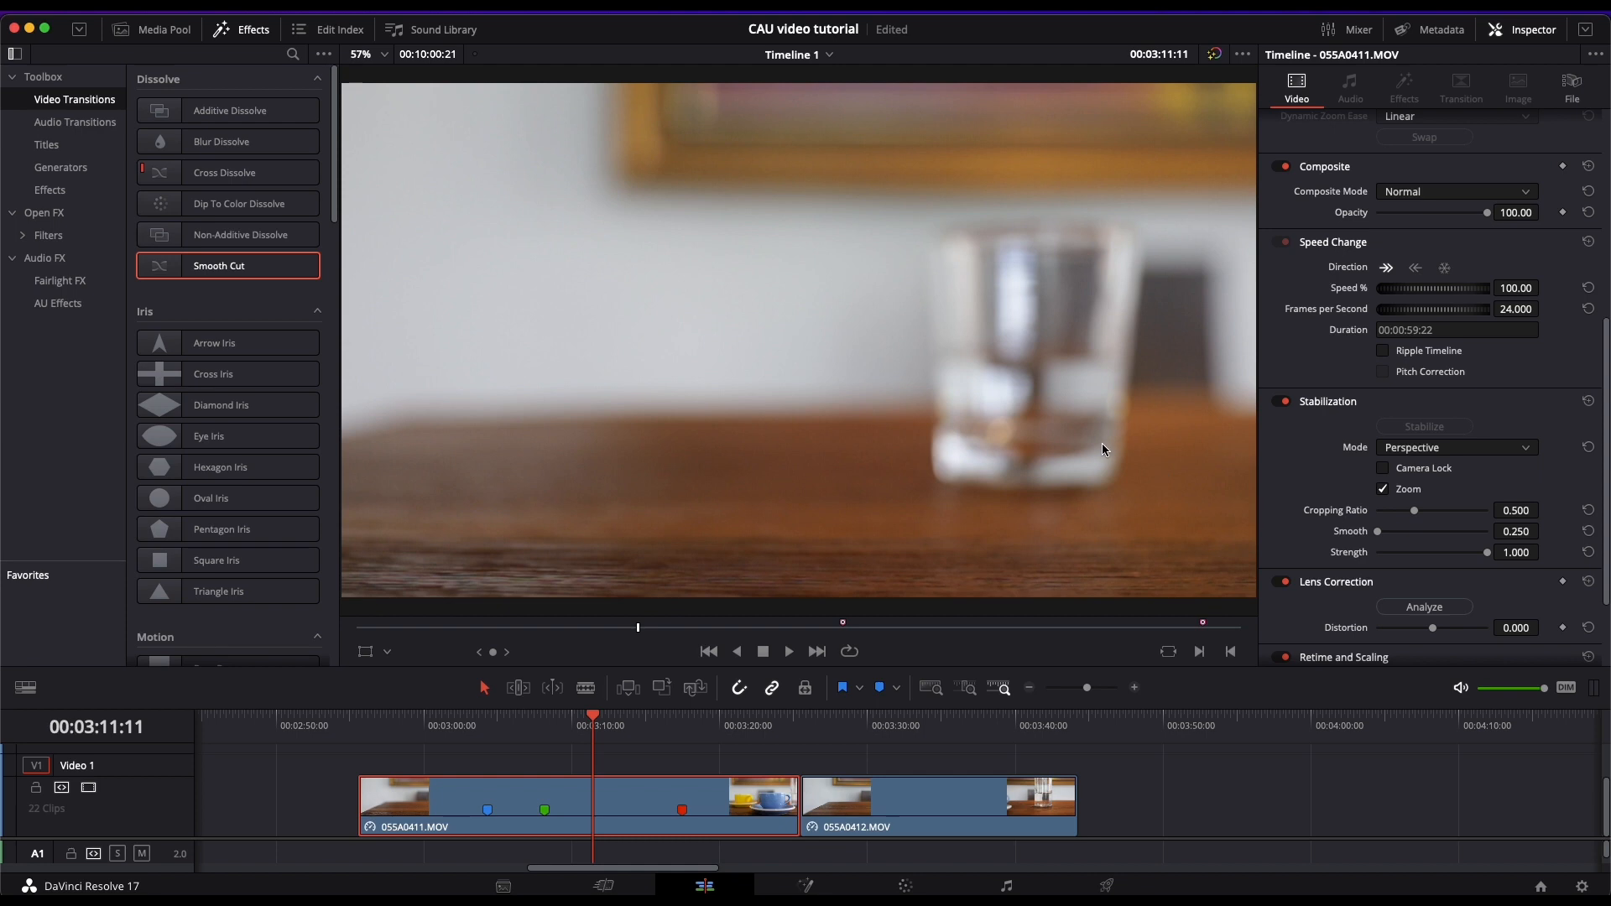
pyautogui.press('space')
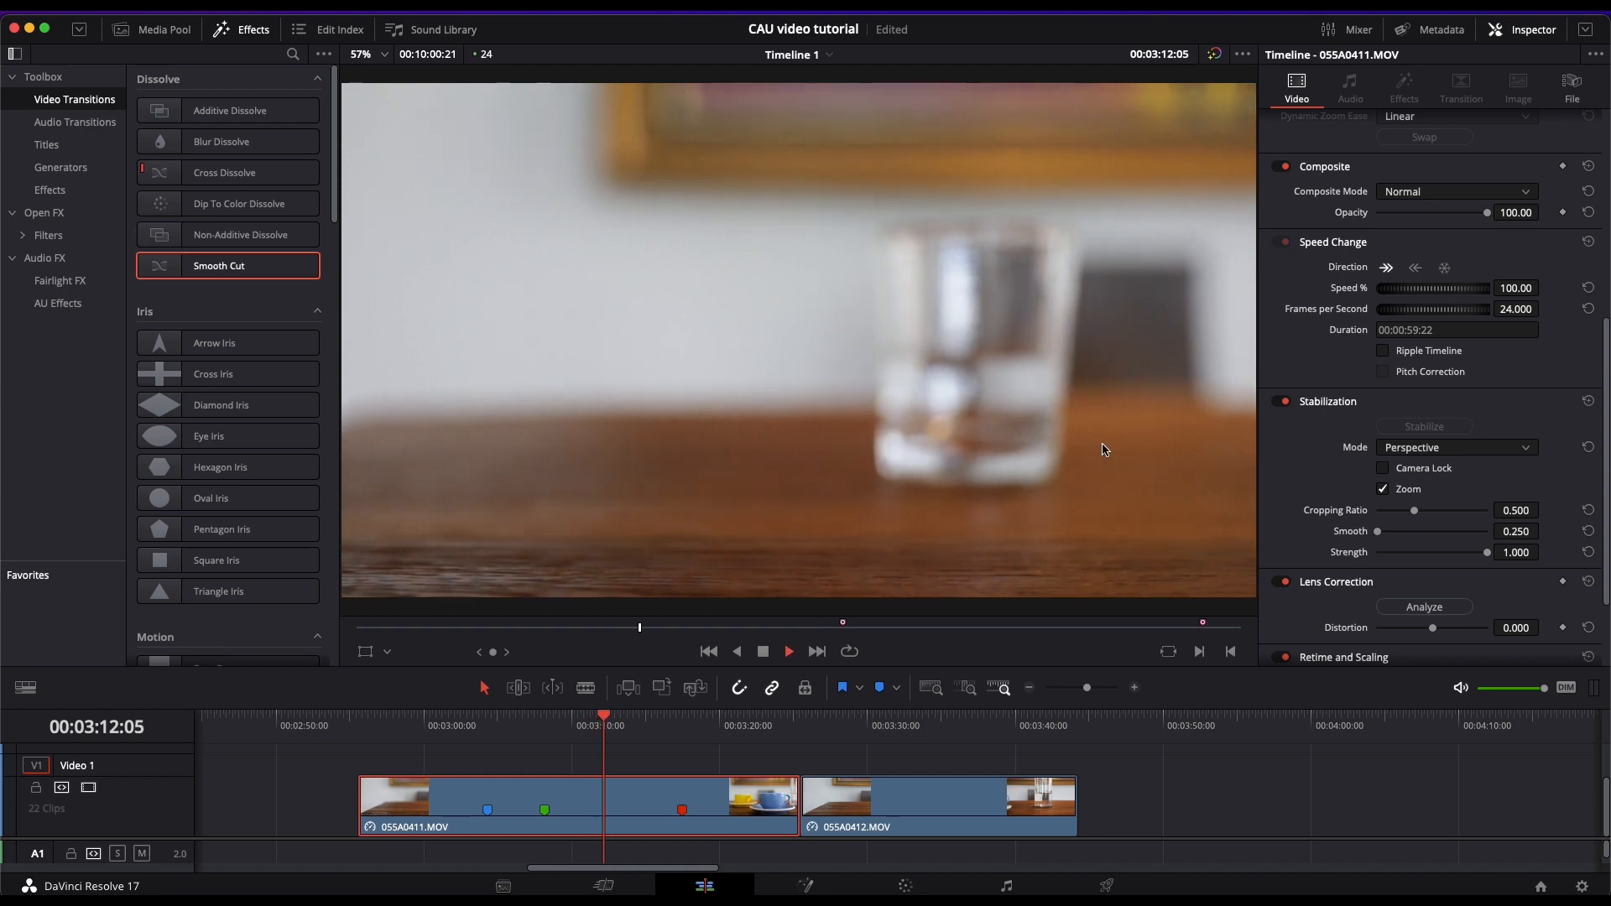
pyautogui.press('space')
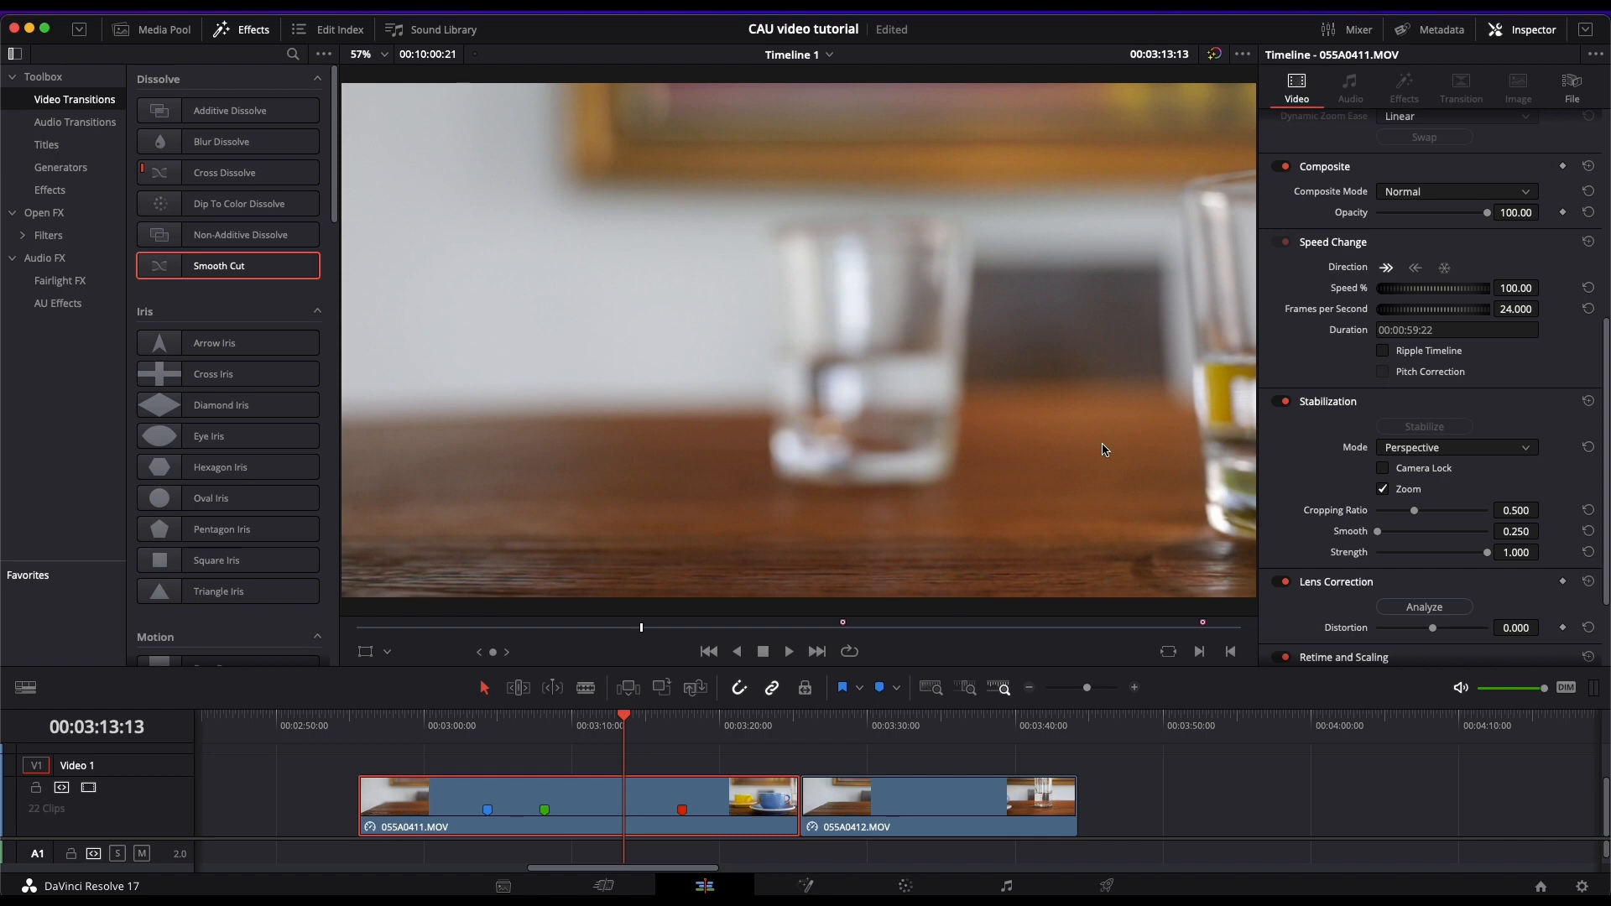
pyautogui.press('space')
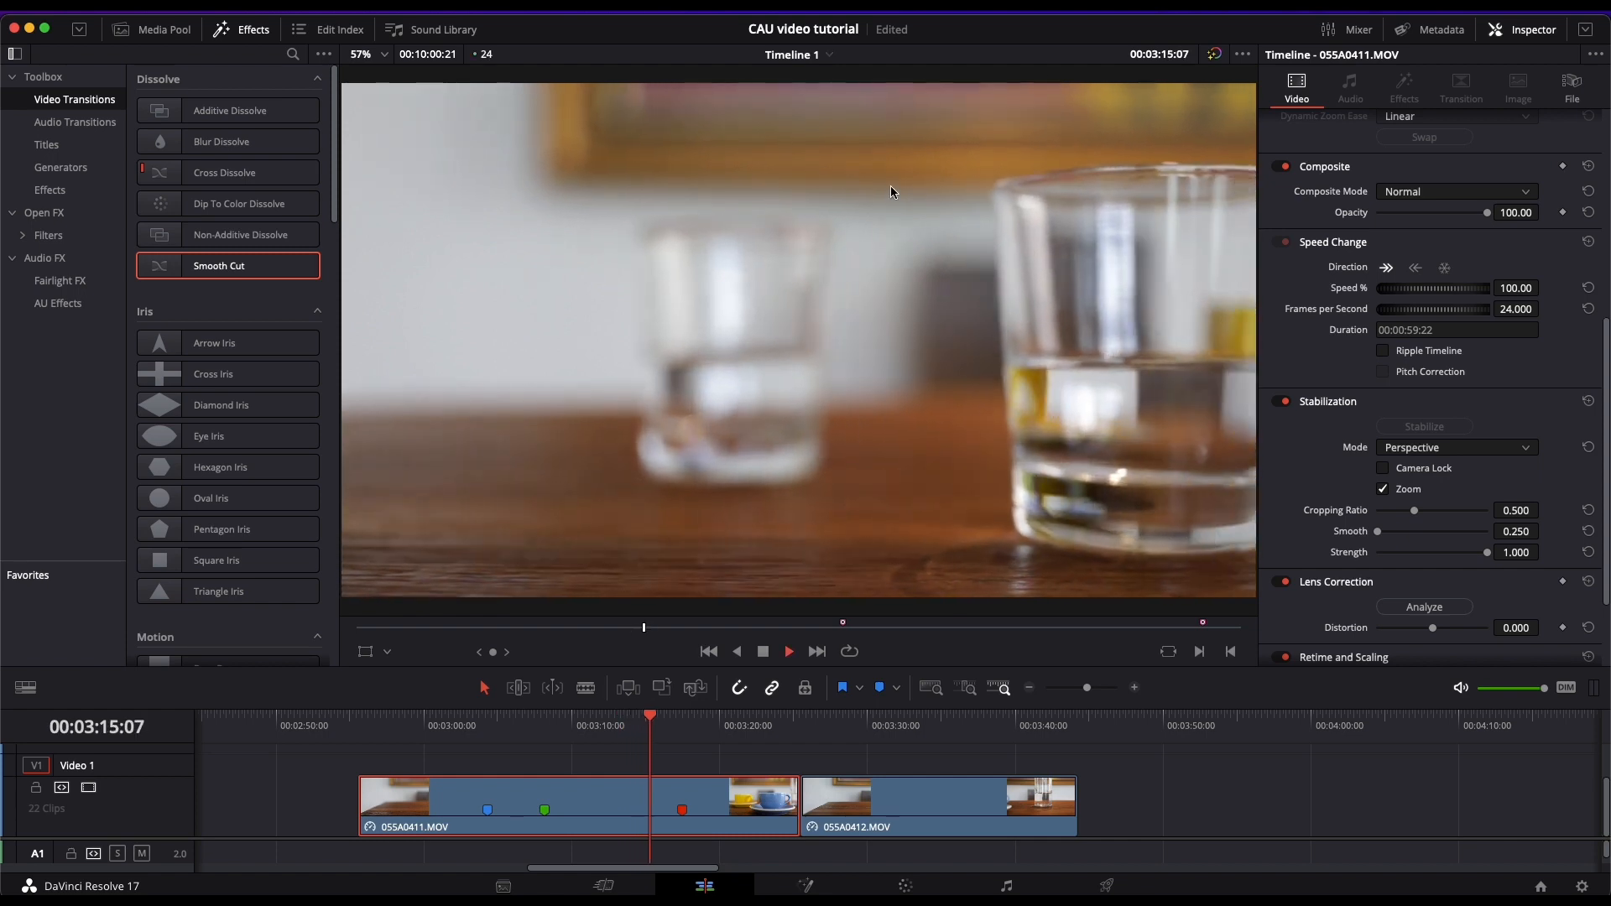
pyautogui.press('space')
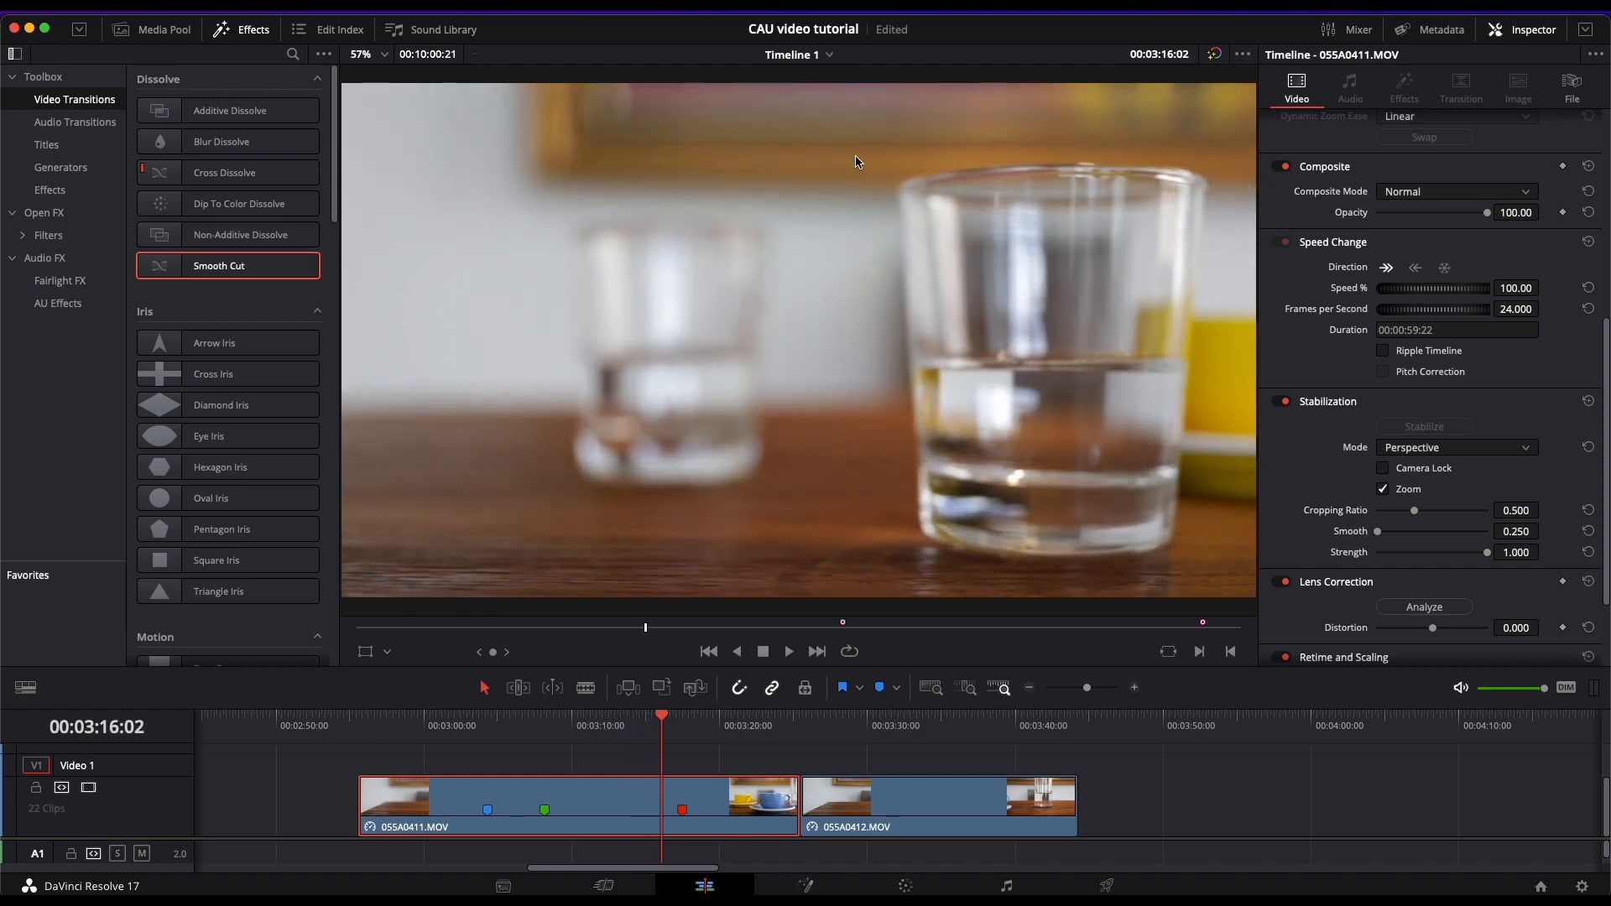
# - Change the stabilization mode to Similarity and stabilize clip 055A0411.MOV again, with the playhead at the green marker
pyautogui.click(1463, 454)
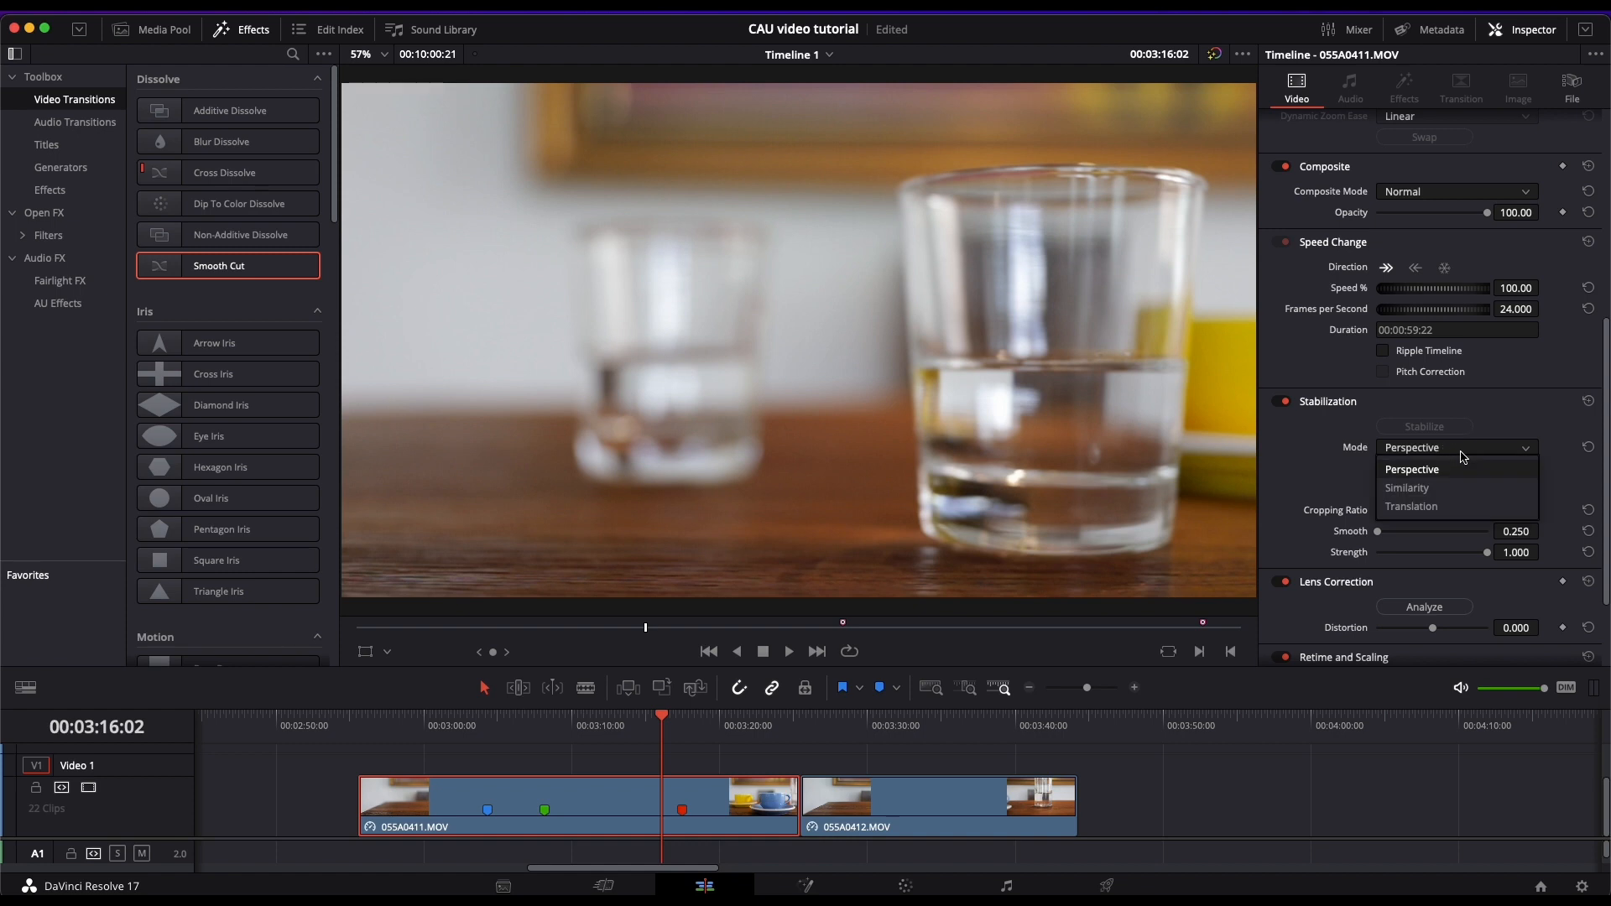
pyautogui.click(1415, 490)
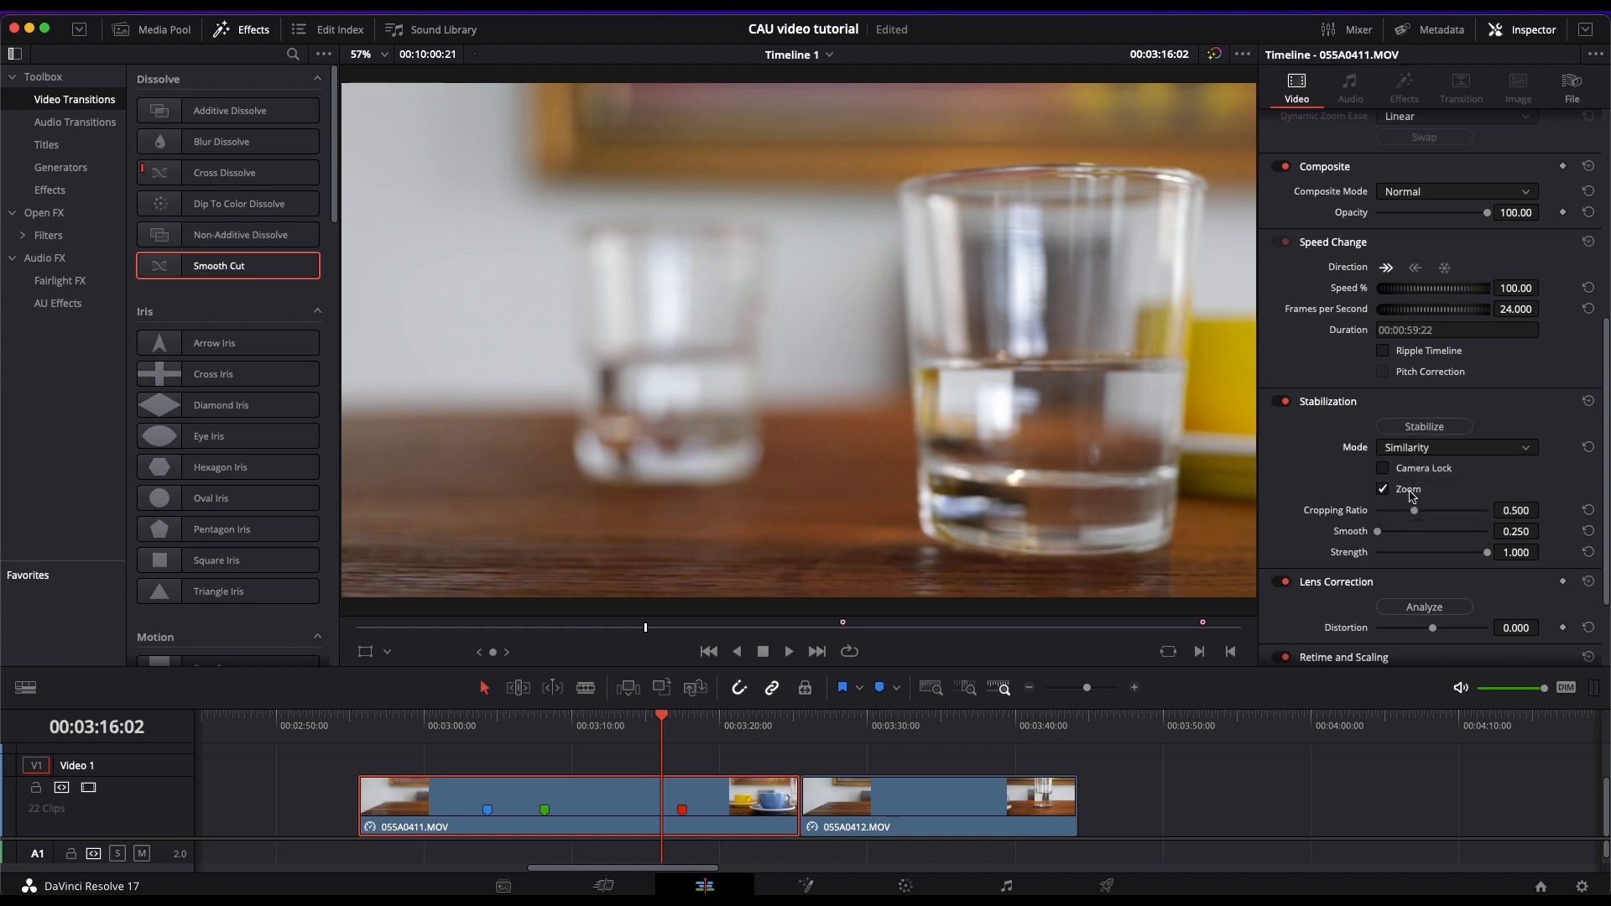
pyautogui.click(491, 731)
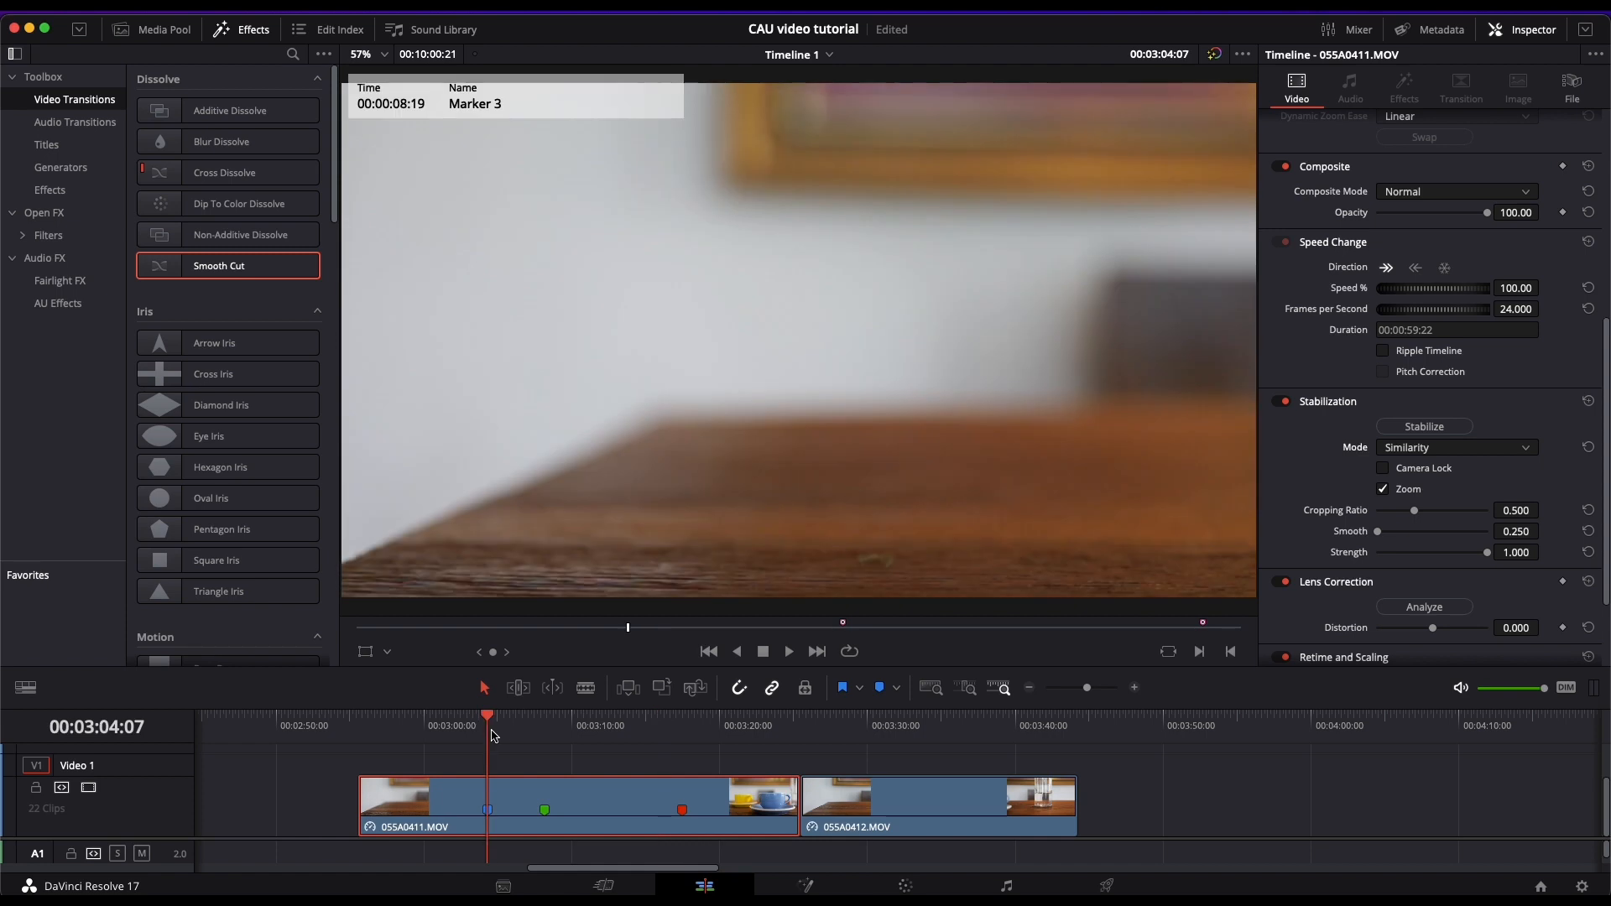
pyautogui.click(538, 739)
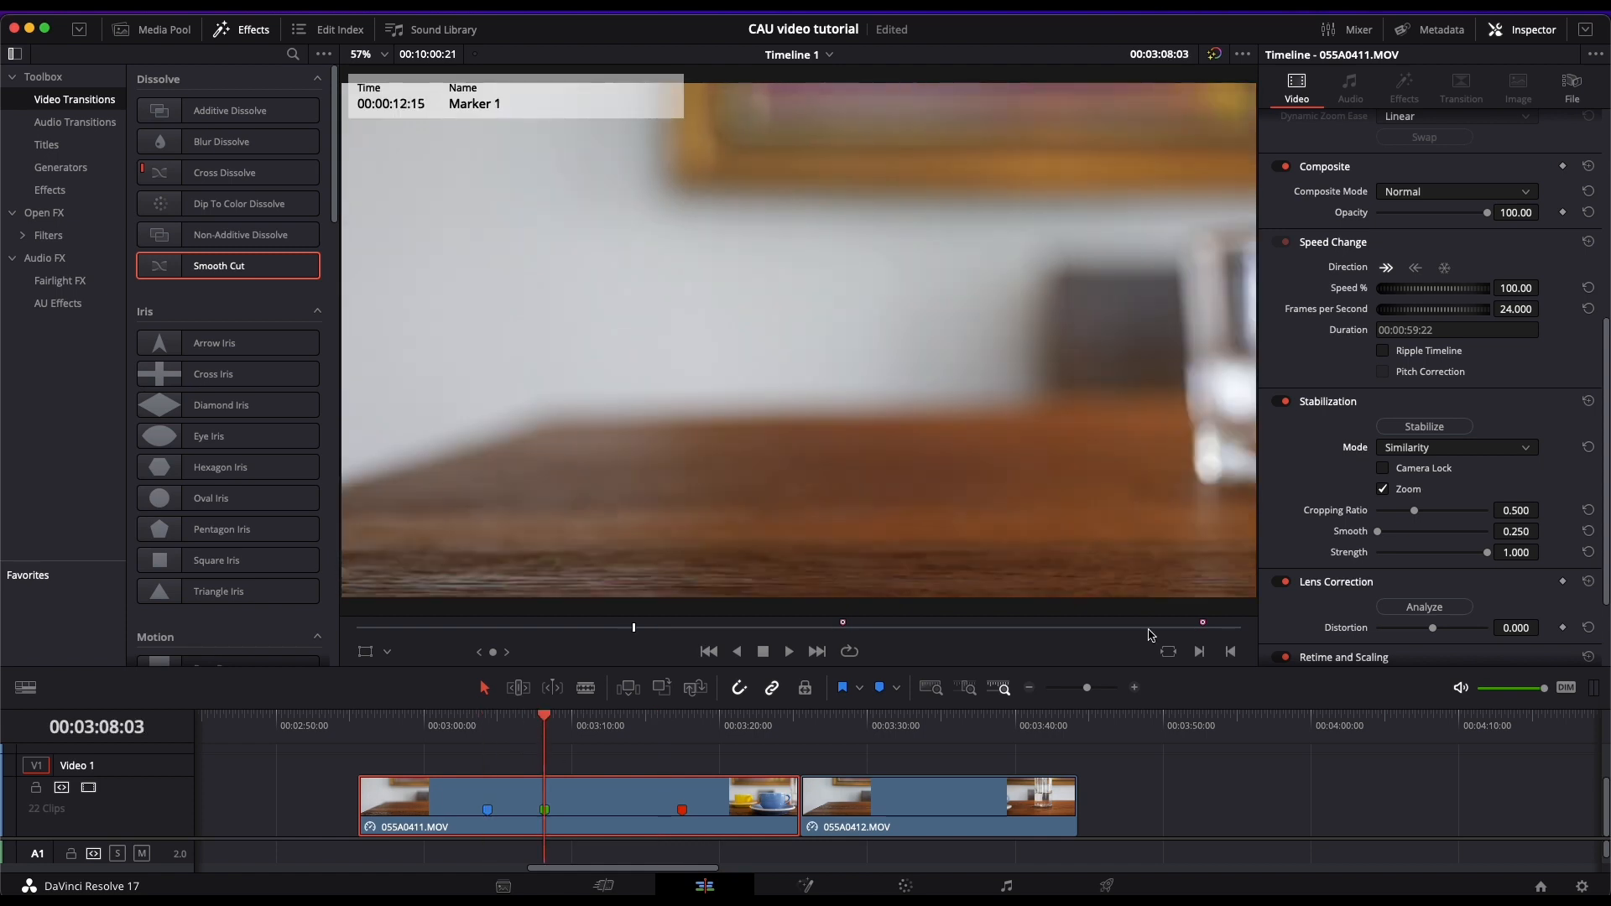
pyautogui.click(1424, 427)
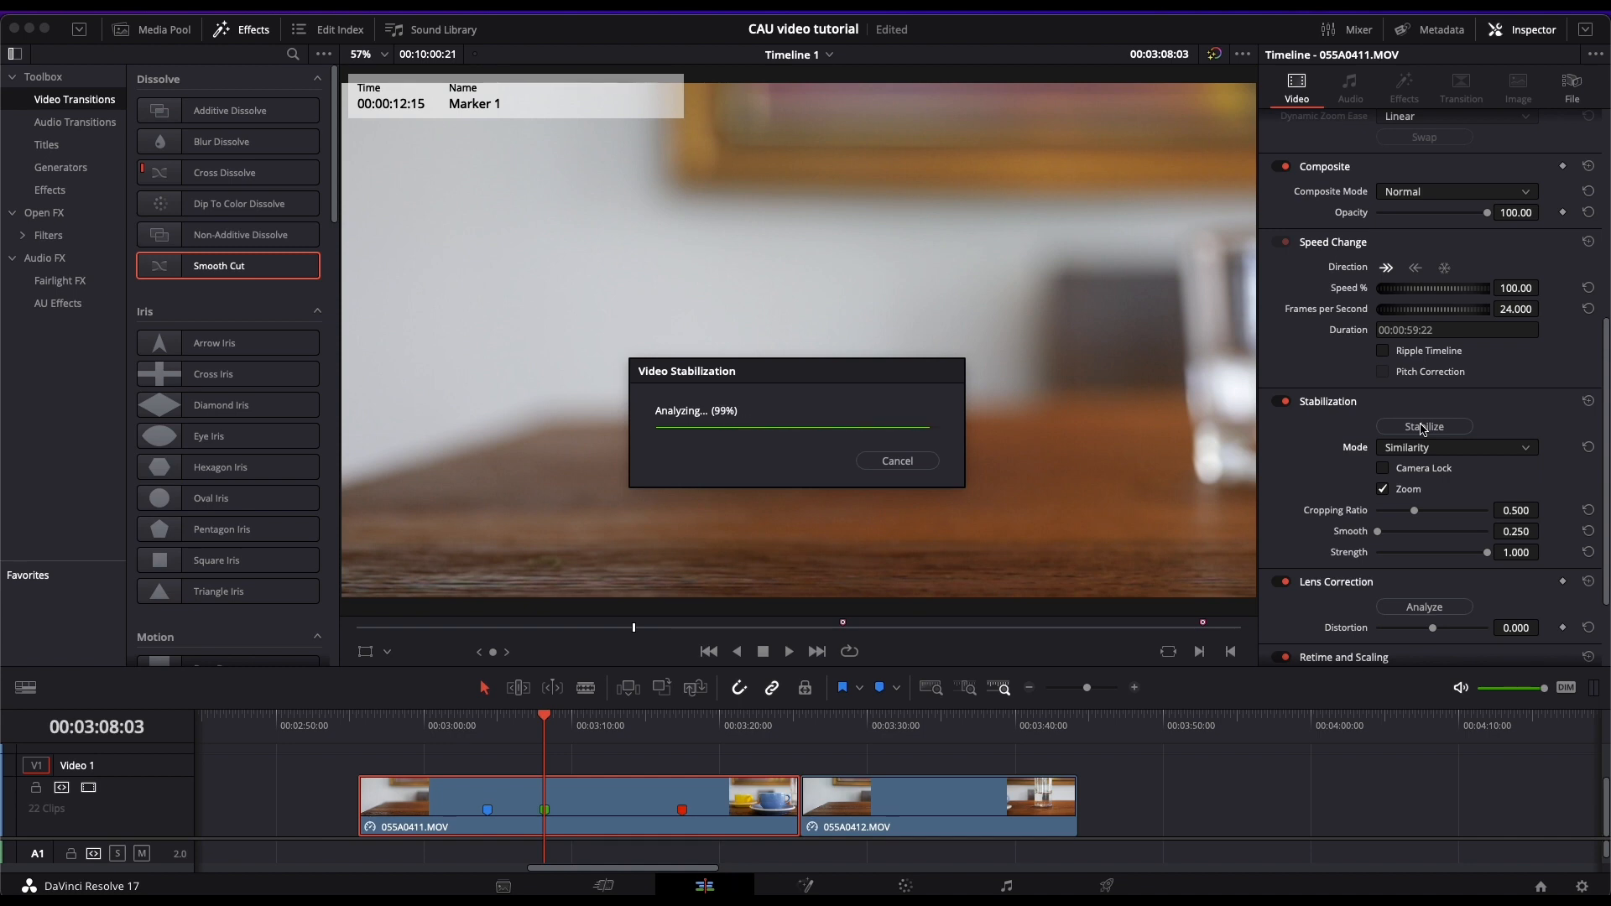
# - Play clip 055A0411.MOV from the green marker to just past the red marker, pausing along the way to examine the Similarity stabilization
pyautogui.press('space')
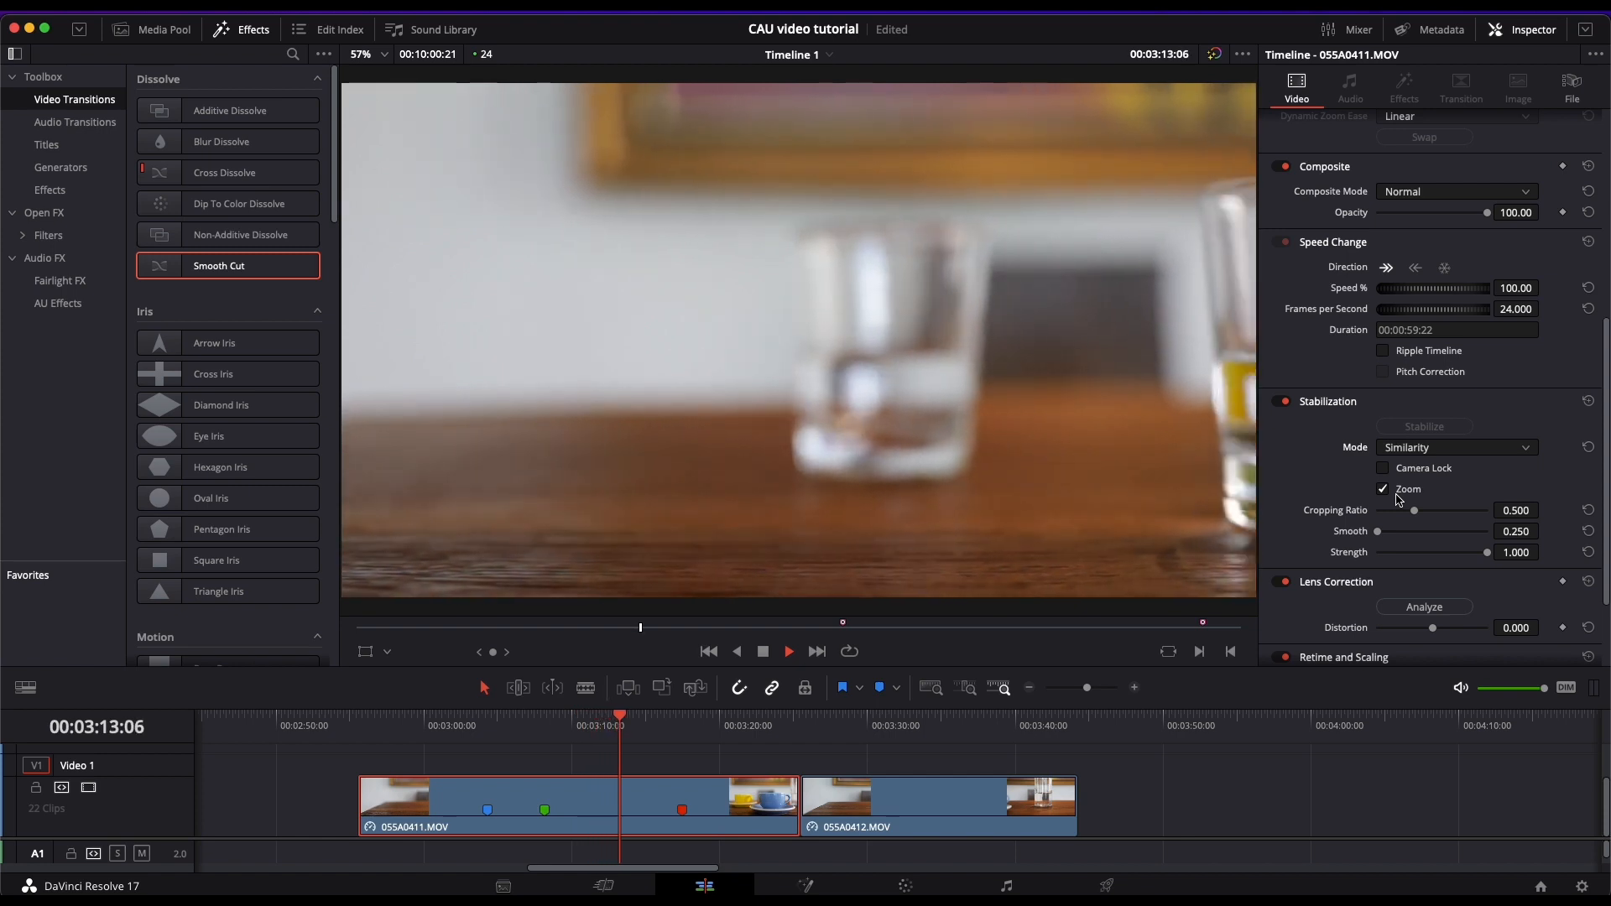
pyautogui.press('space')
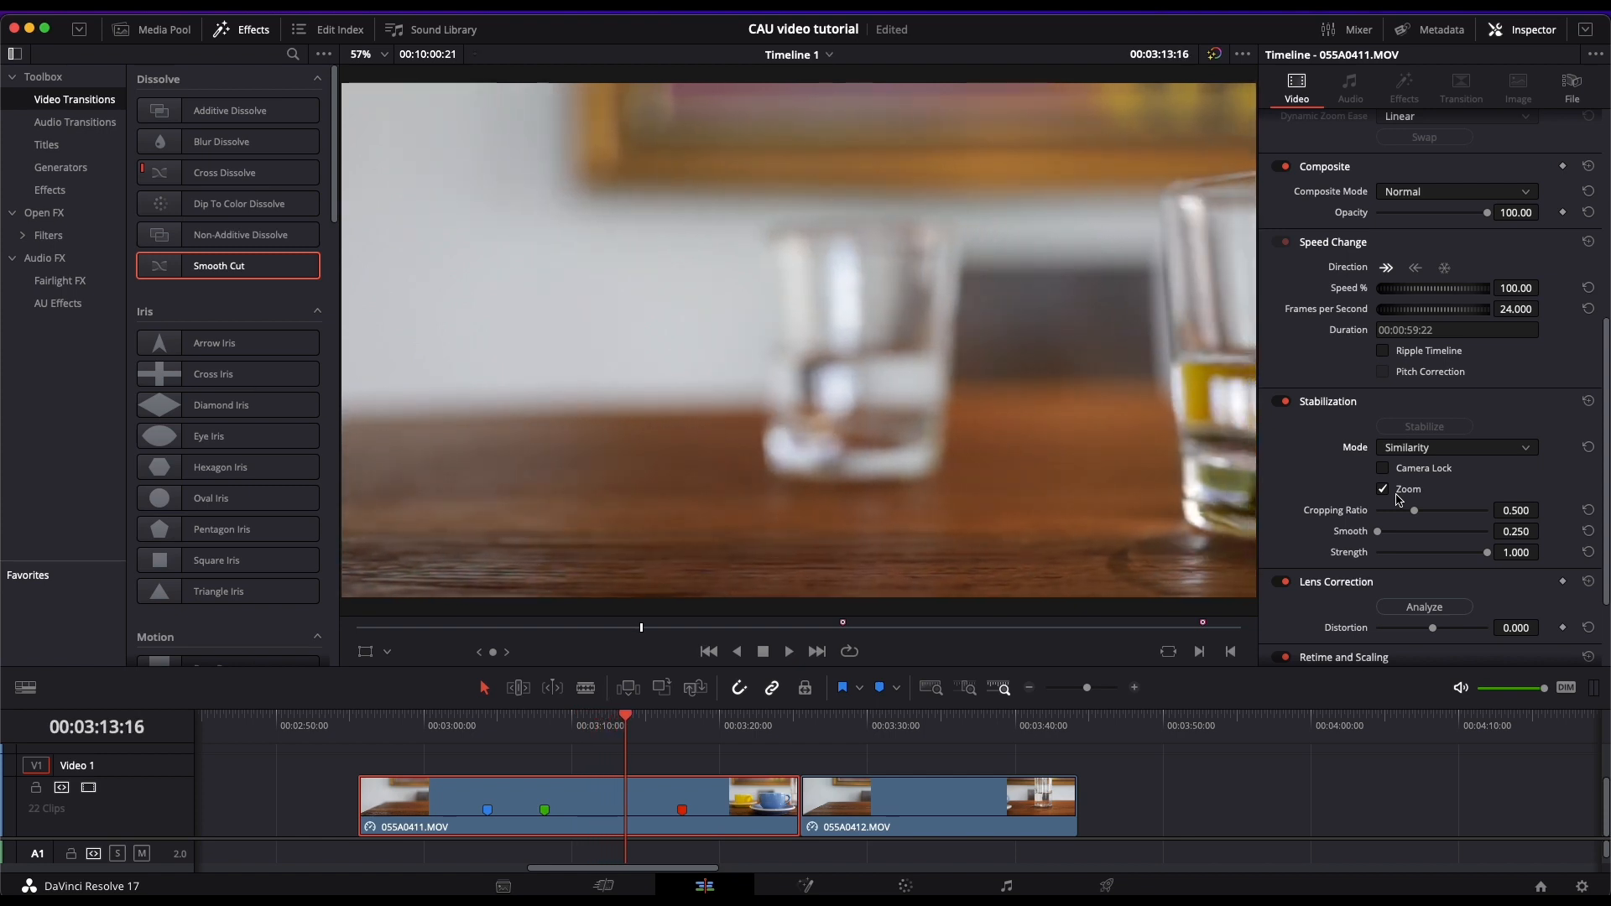
pyautogui.press('space')
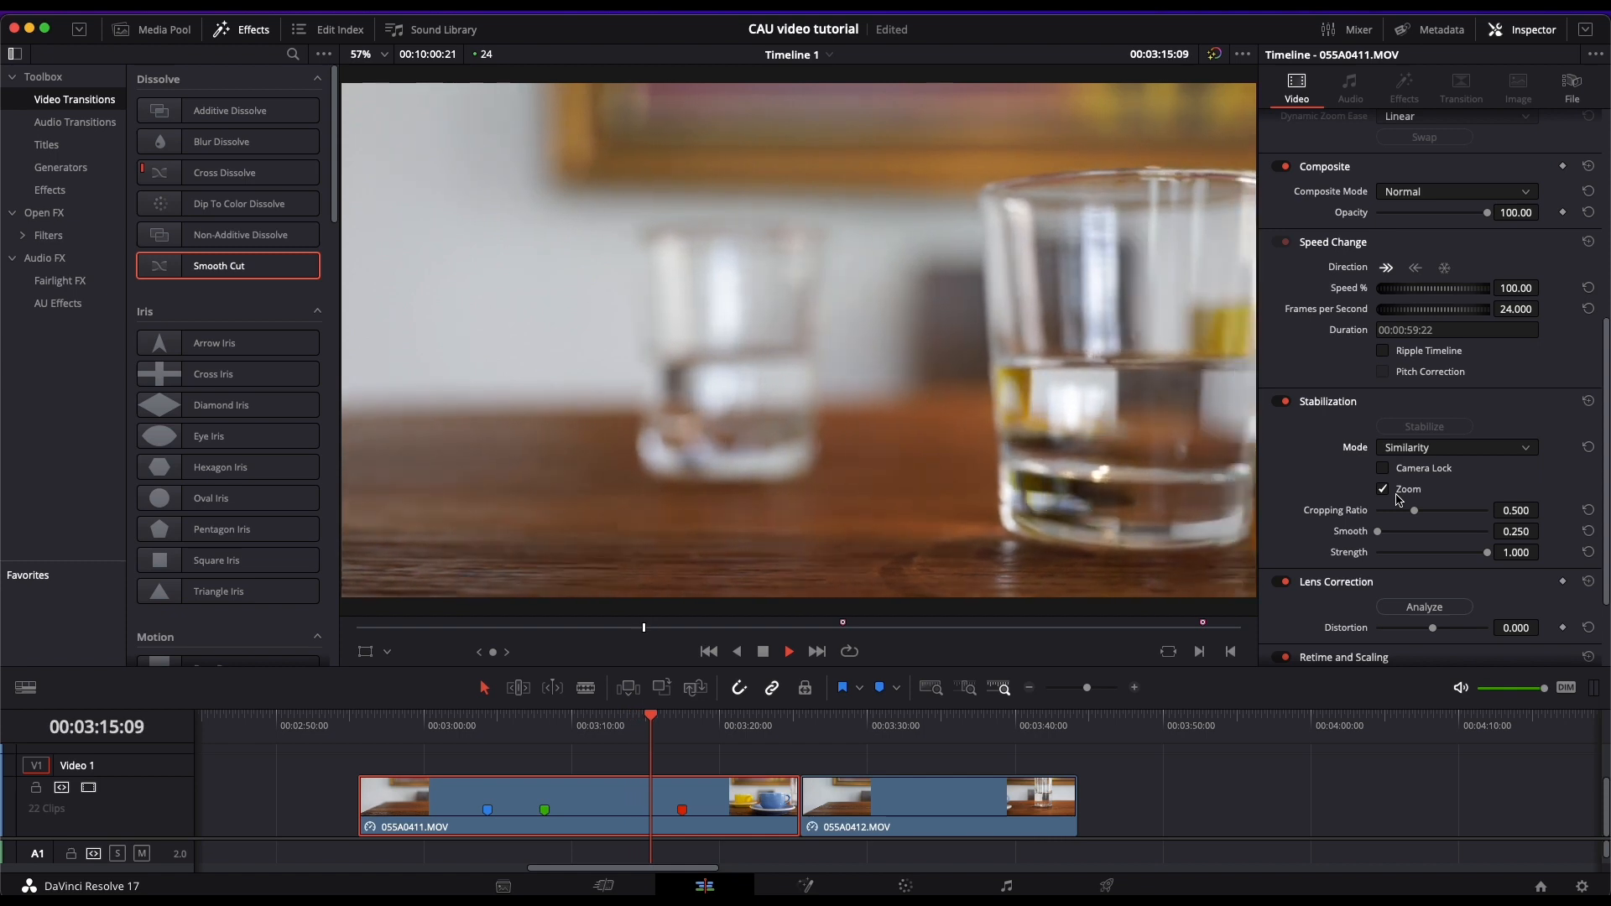
pyautogui.press('space')
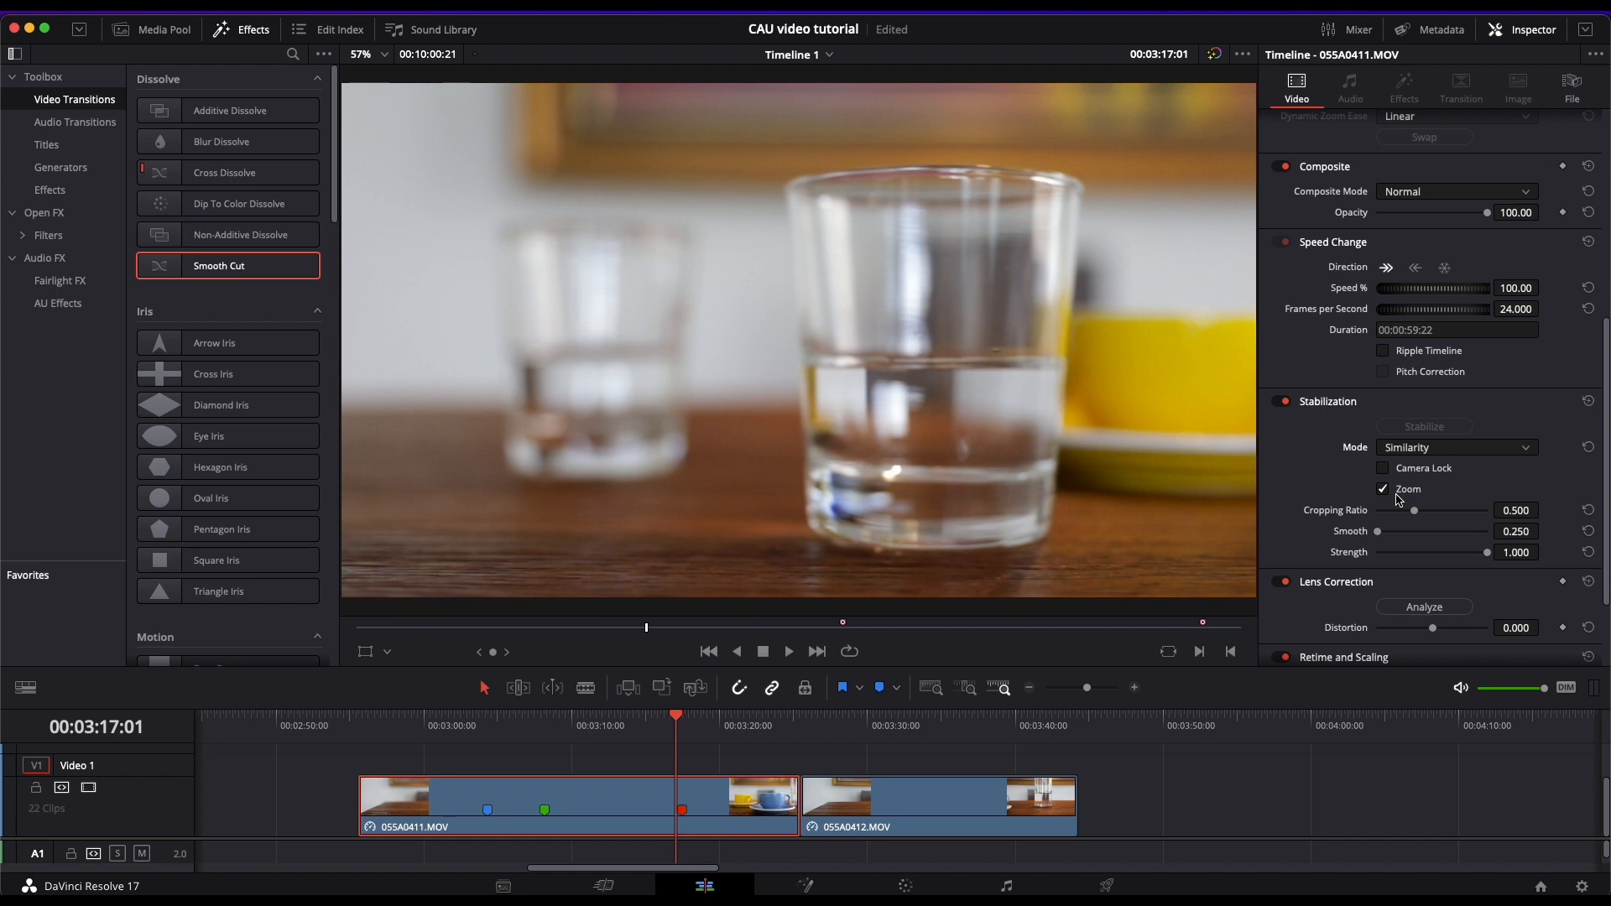
pyautogui.press('space')
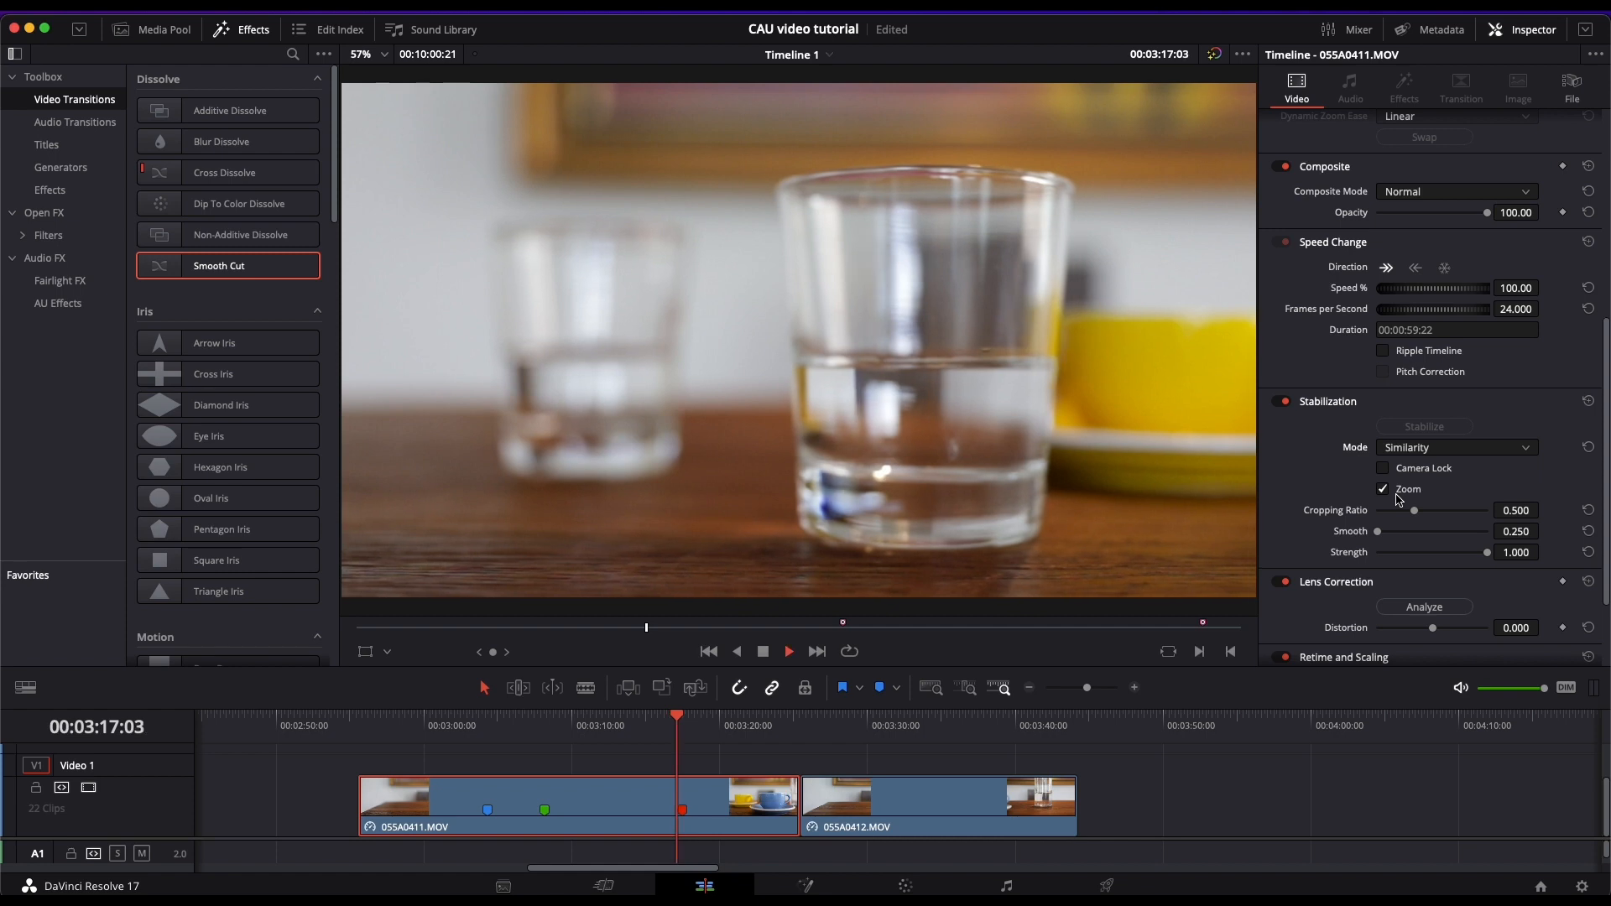
pyautogui.press('space')
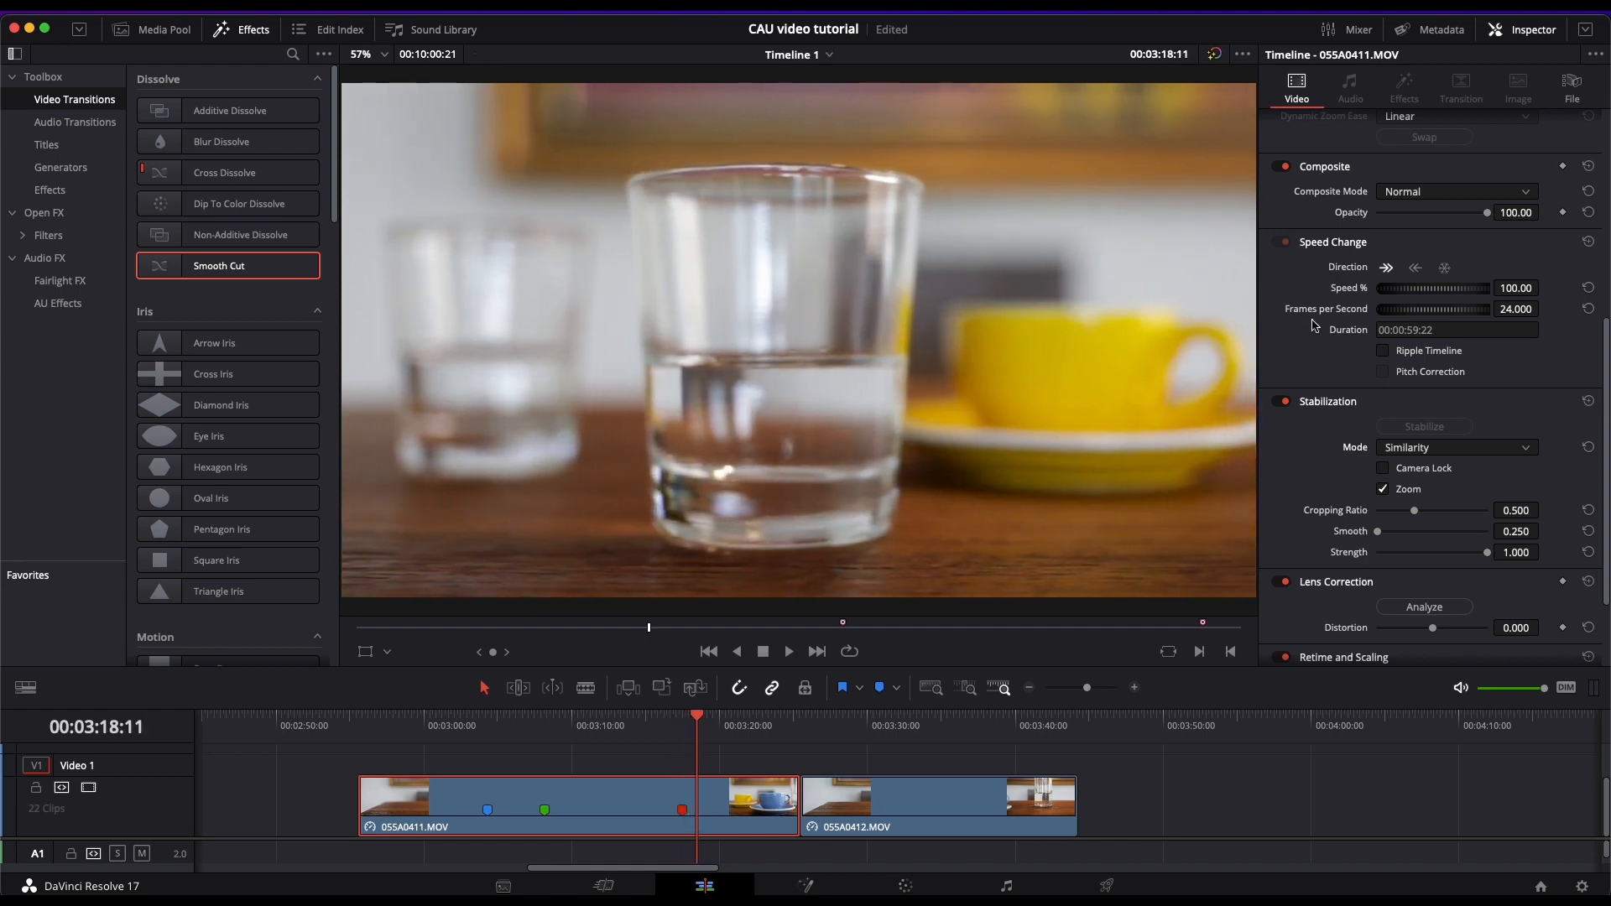